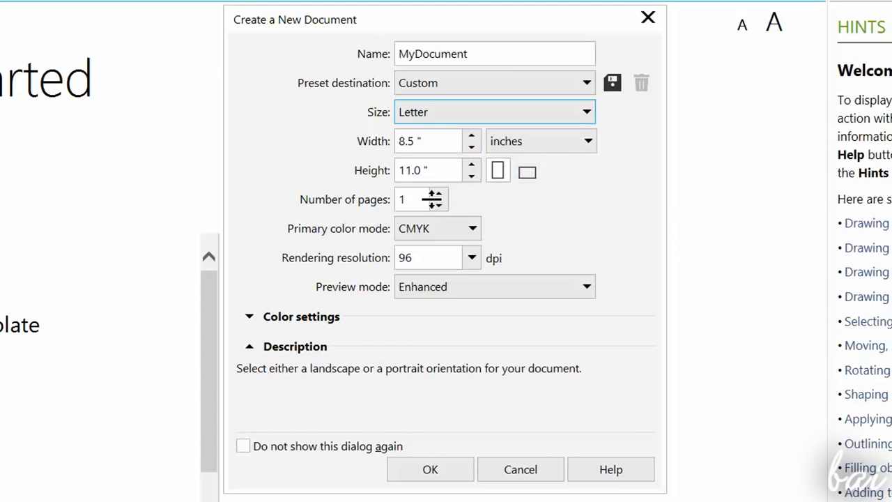
Try the German Fanfold and Photo Card page size presets for the new document.
click(439, 195)
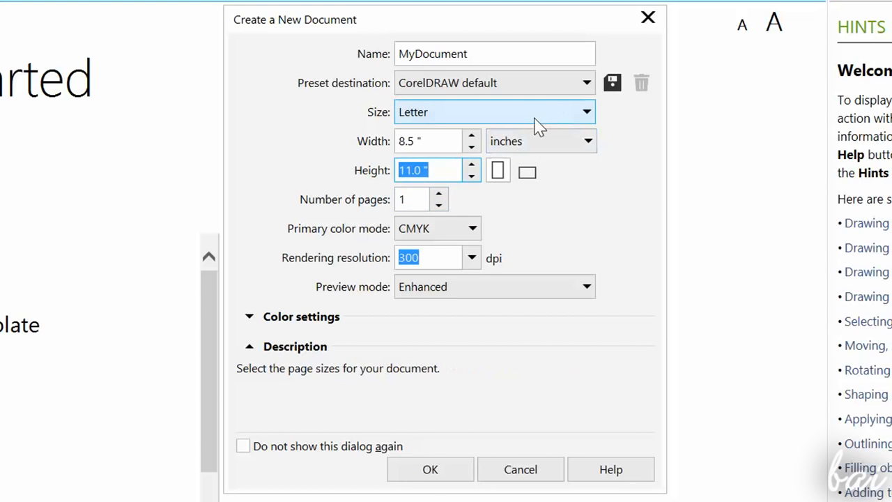
click(539, 122)
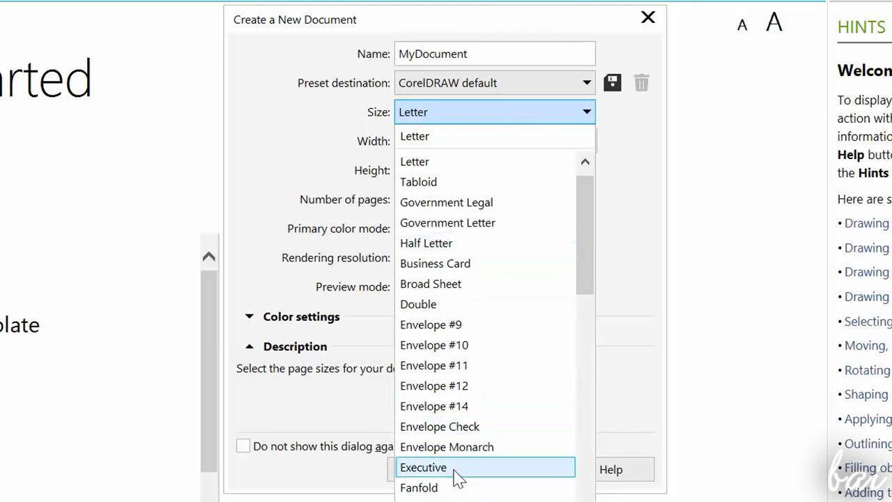
click(481, 481)
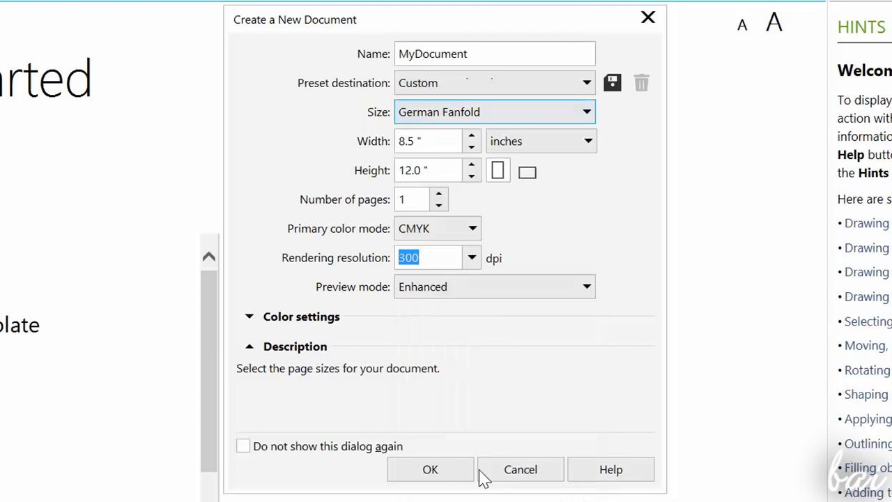
click(552, 116)
click(512, 213)
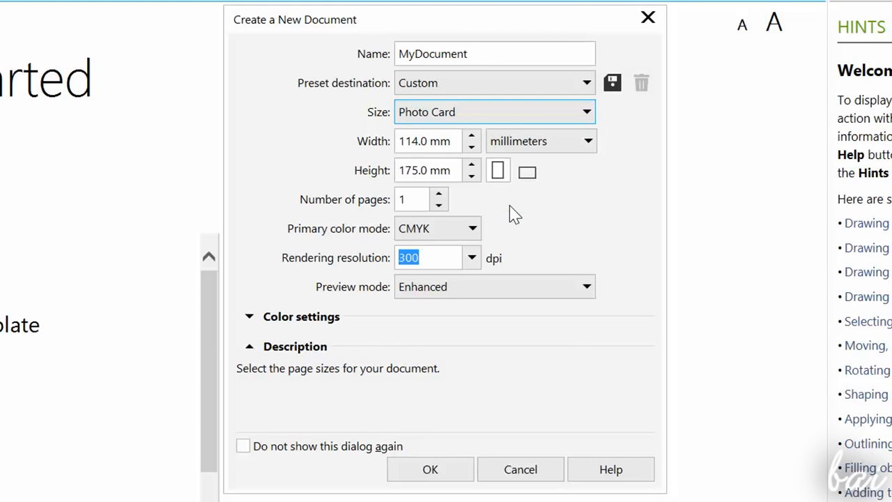
click(508, 116)
click(490, 203)
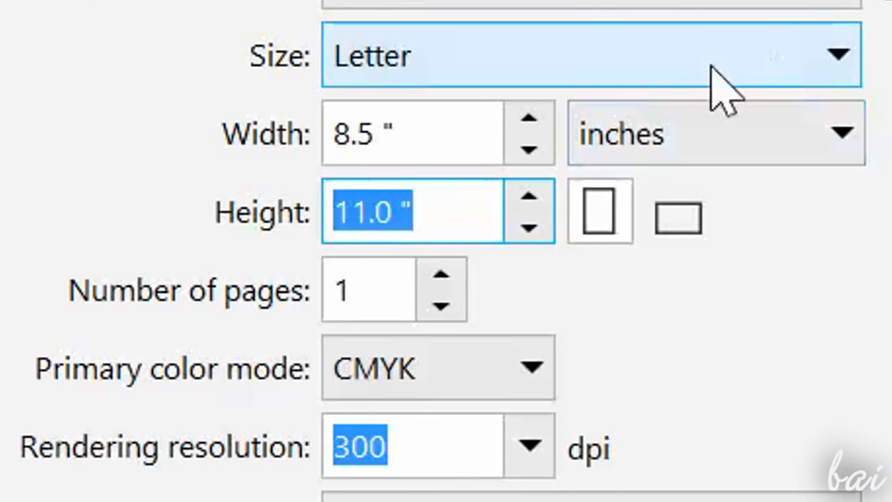
click(536, 115)
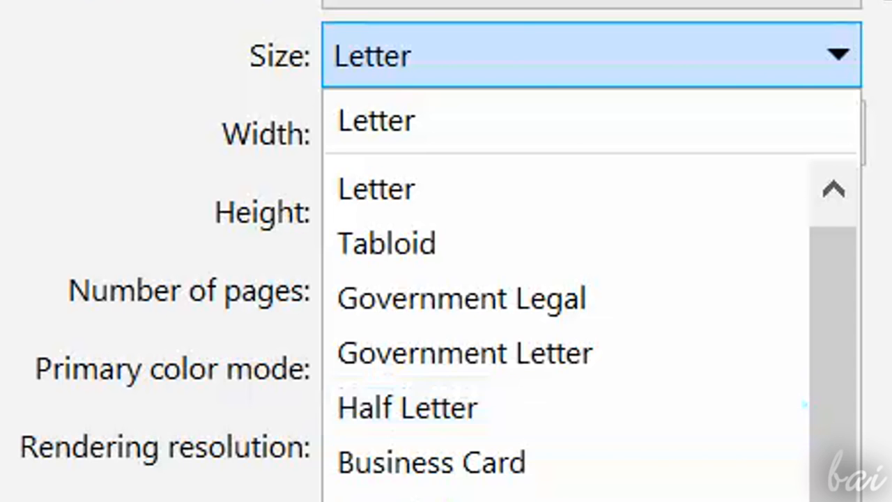
click(745, 500)
click(751, 78)
click(652, 297)
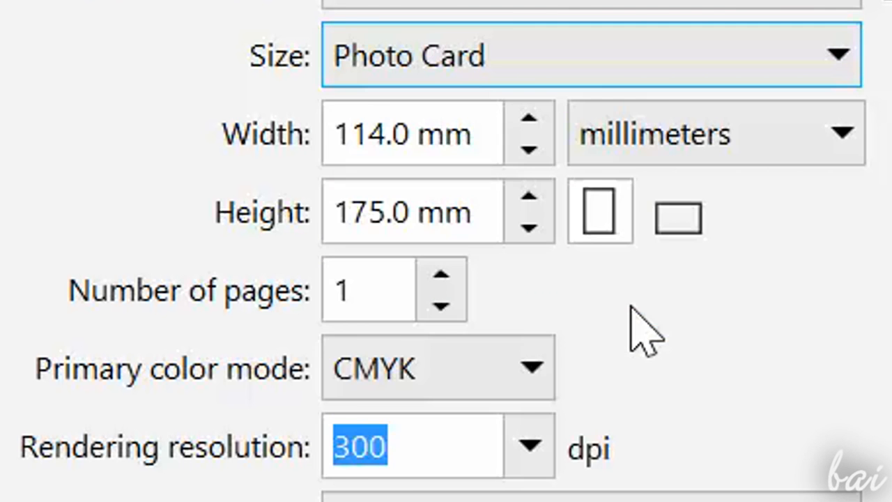
click(634, 78)
click(680, 299)
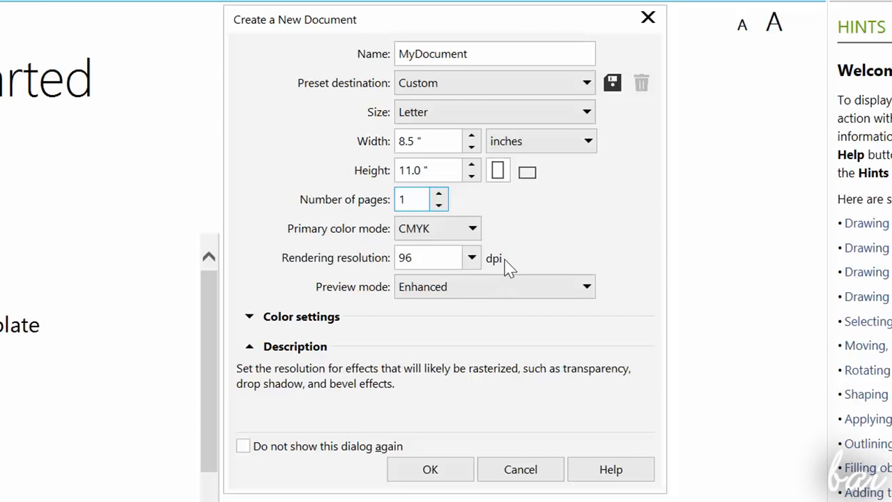
Set the rendering resolution to 150 dpi and create the Letter-size document.
click(473, 260)
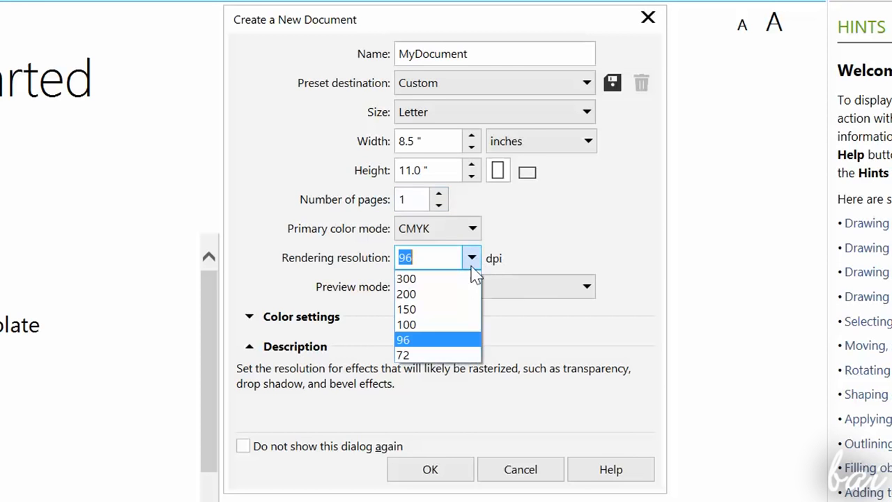
click(432, 309)
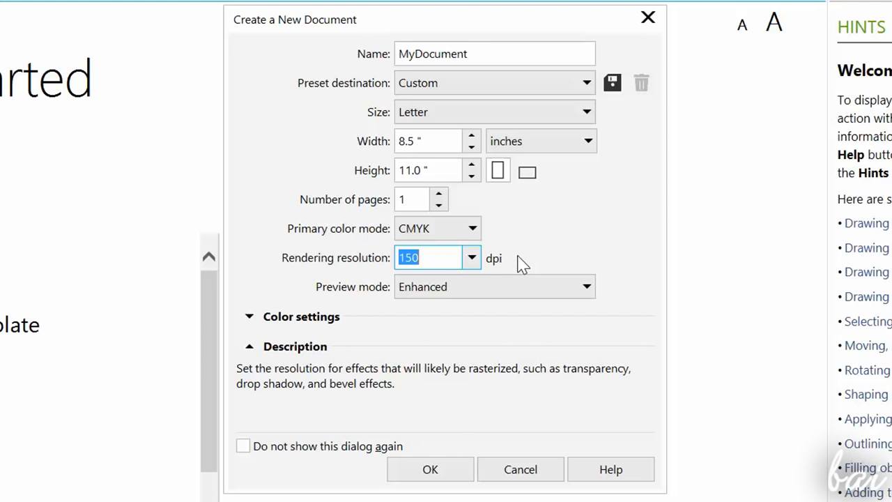
click(454, 468)
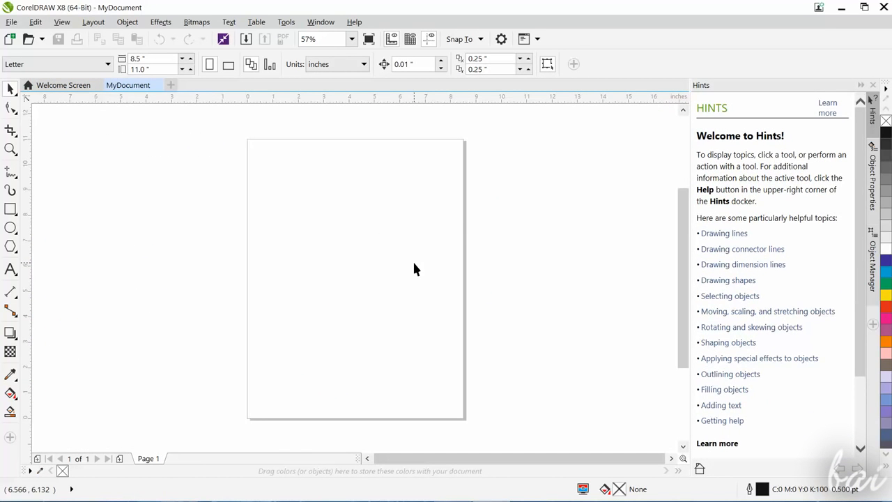
click(14, 22)
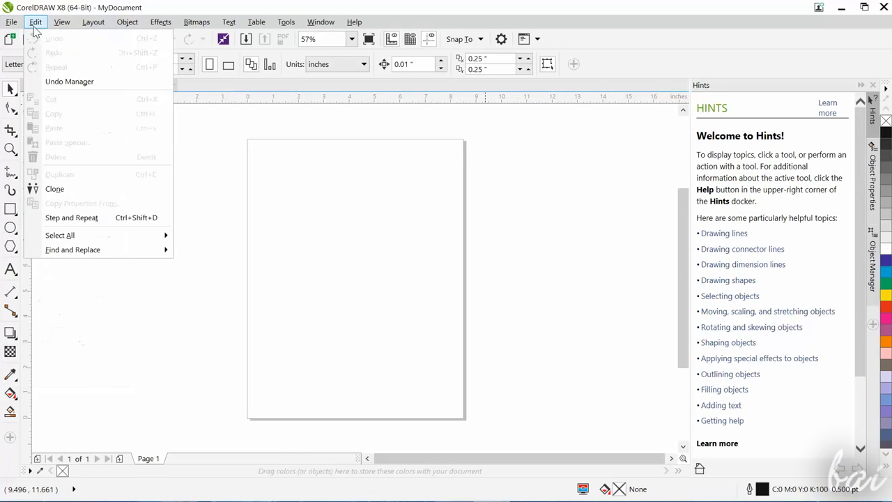
click(93, 21)
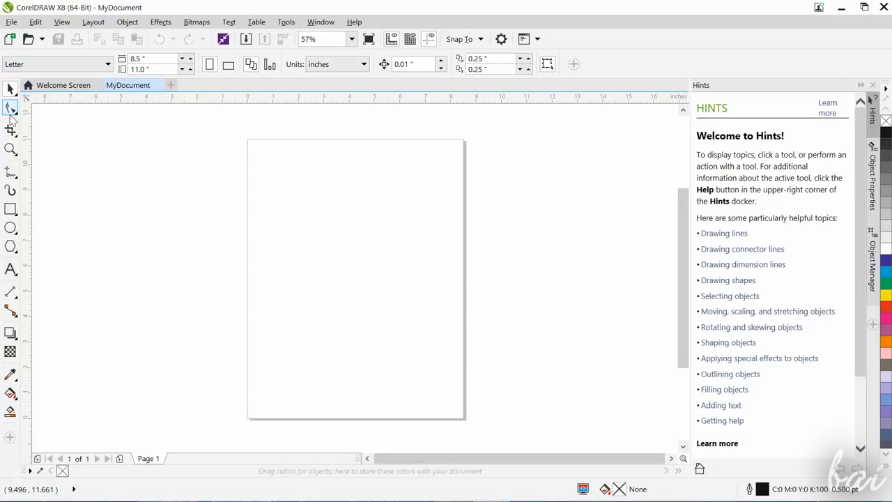
click(9, 110)
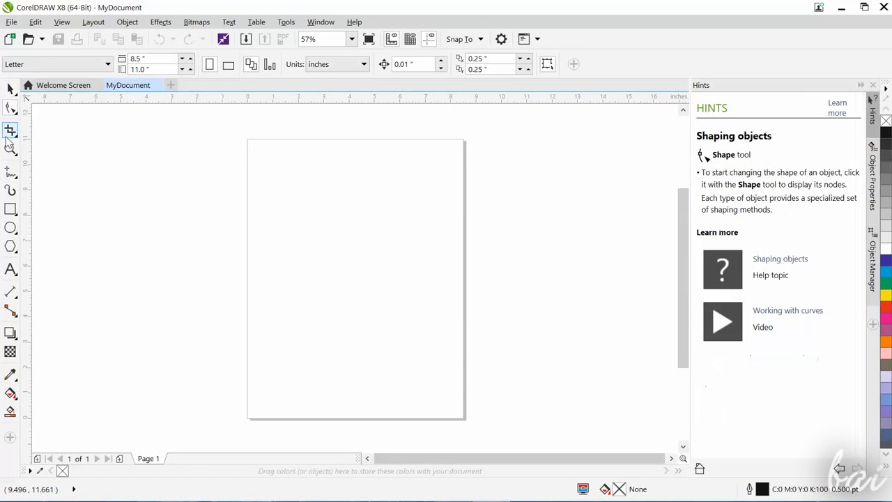
Draw a wavy curve about 2 in wide and 0.88 in high on the page with the Freehand tool.
click(10, 171)
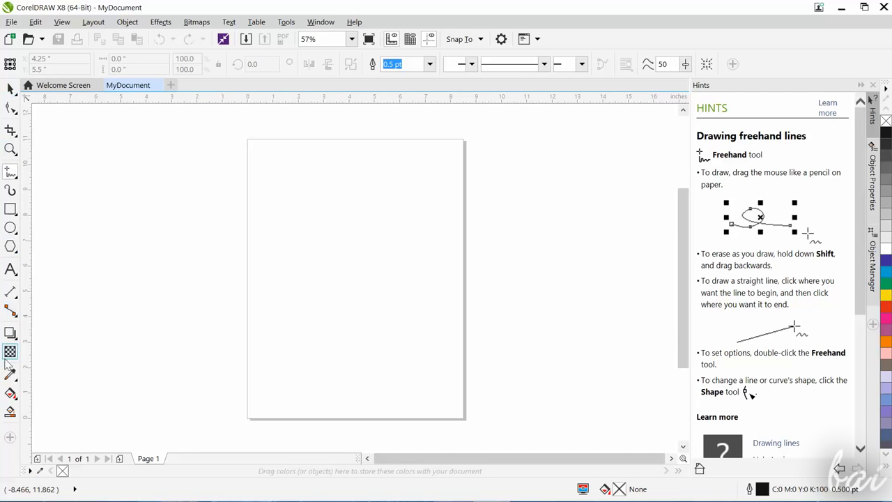
scroll(313, 222, up, 4)
scroll(309, 220, down, 4)
scroll(293, 230, up, 3)
scroll(277, 241, up, 2)
mouse_move(179, 243)
mouse_down()
mouse_move(189, 261)
mouse_move(312, 184)
mouse_move(401, 247)
mouse_up()
scroll(418, 300, down, 4)
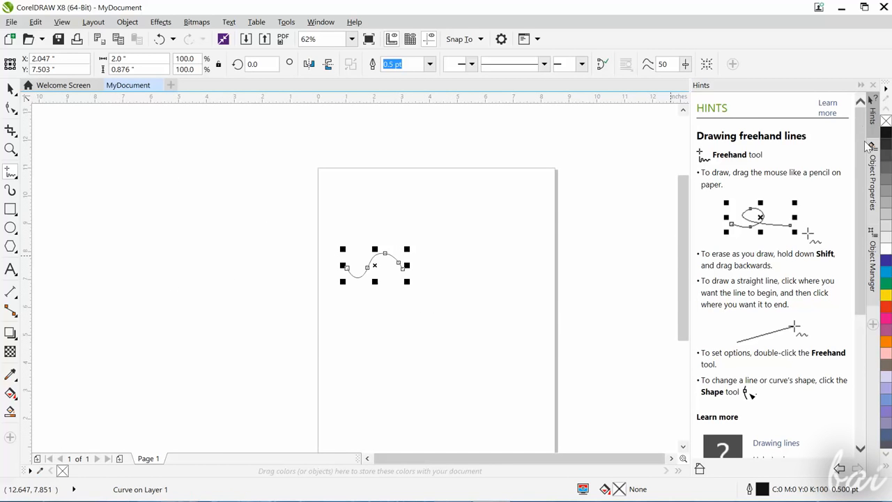
Review the Object Properties, Object Manager and Hints dockers, and close the Hints docker.
click(873, 167)
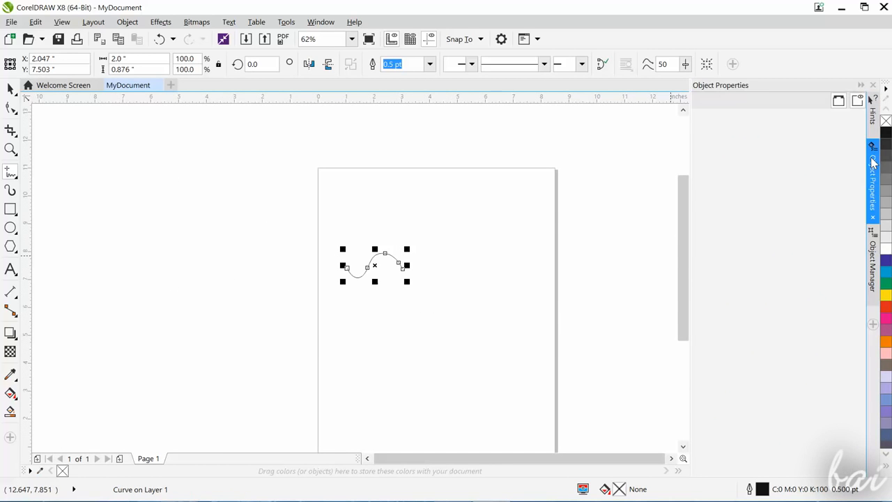
click(875, 272)
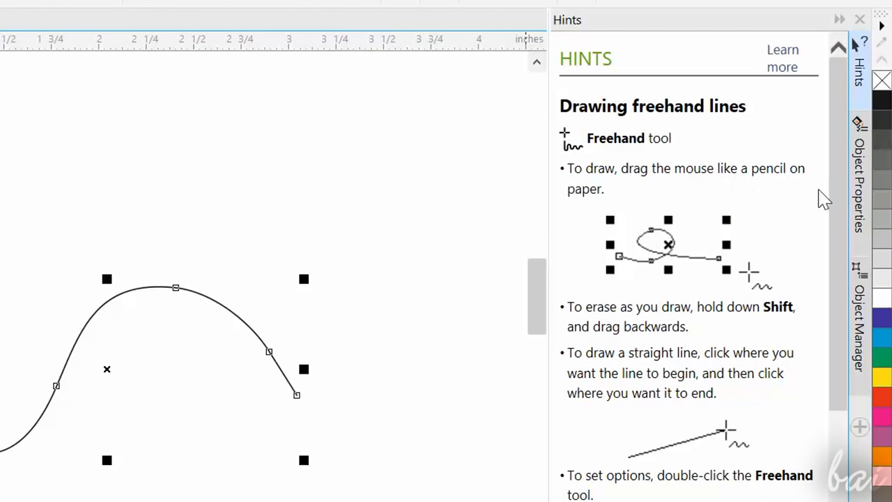
drag(842, 187, 833, 434)
drag(825, 466, 829, 155)
click(860, 99)
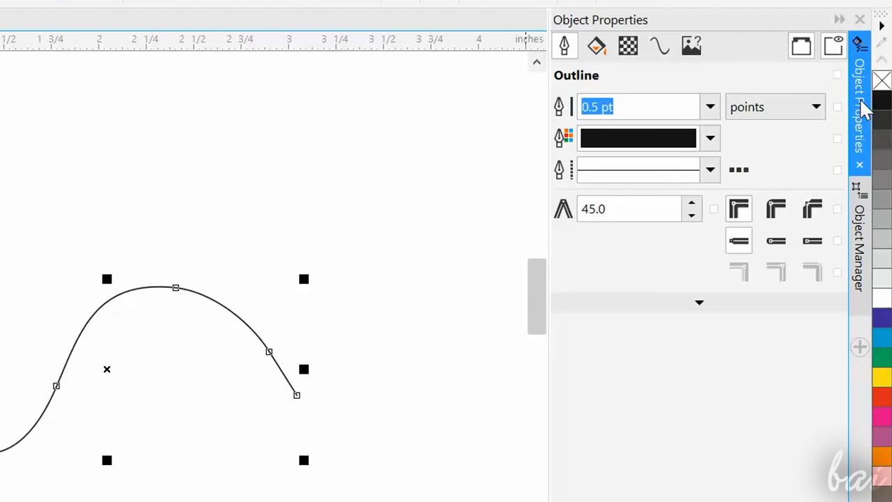
Reopen the Hints docker.
click(242, 24)
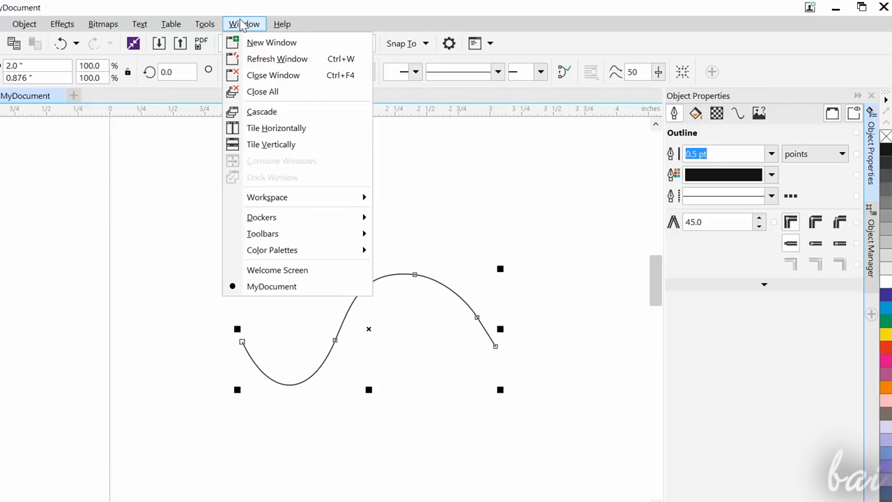
mouse_move(271, 222)
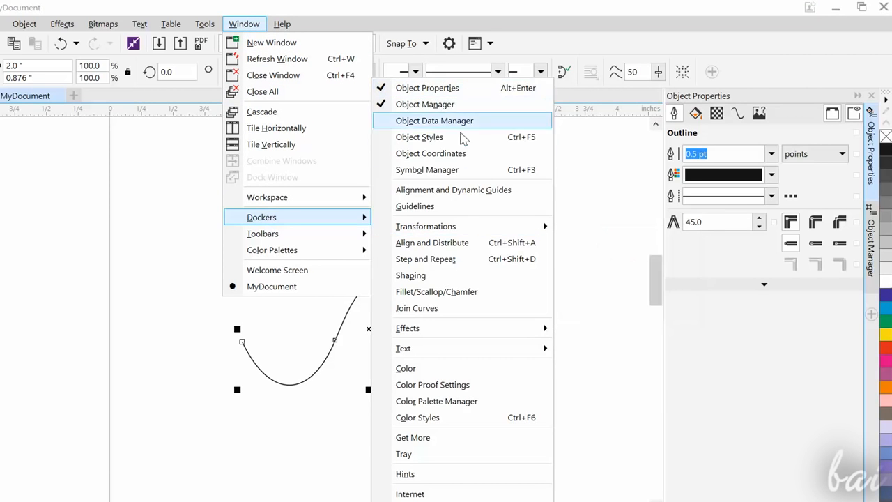
click(422, 475)
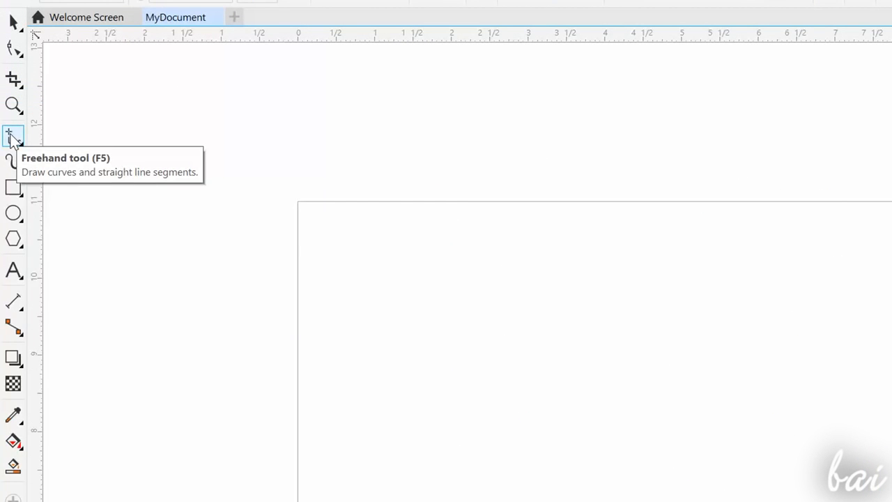
Draw a looping freehand curve about 2.95 in wide and 0.82 in high near the page's upper-left corner.
drag(339, 286, 565, 300)
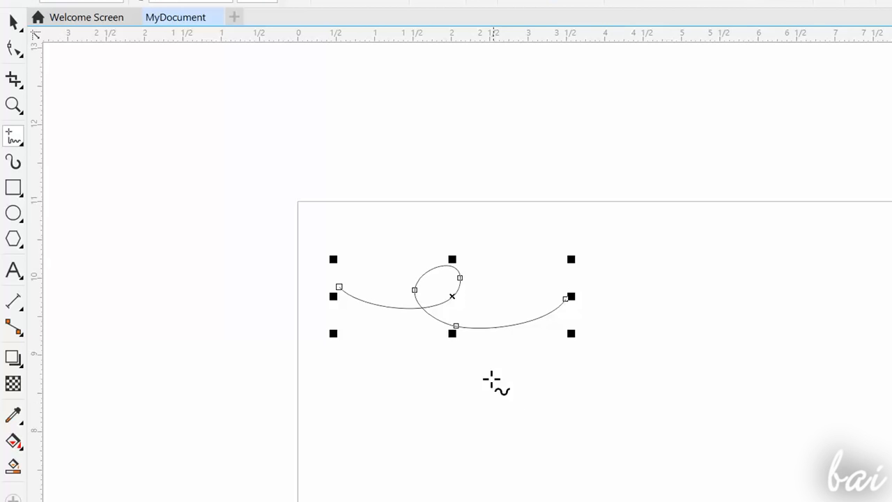
Examine the looping curve at different zoom levels and pan the page around it.
scroll(461, 352, down, 5)
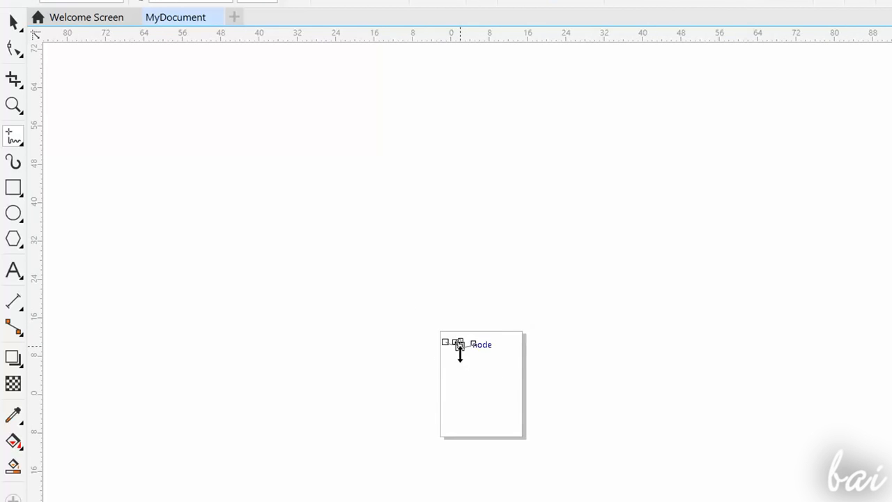
scroll(460, 344, up, 5)
scroll(457, 314, up, 4)
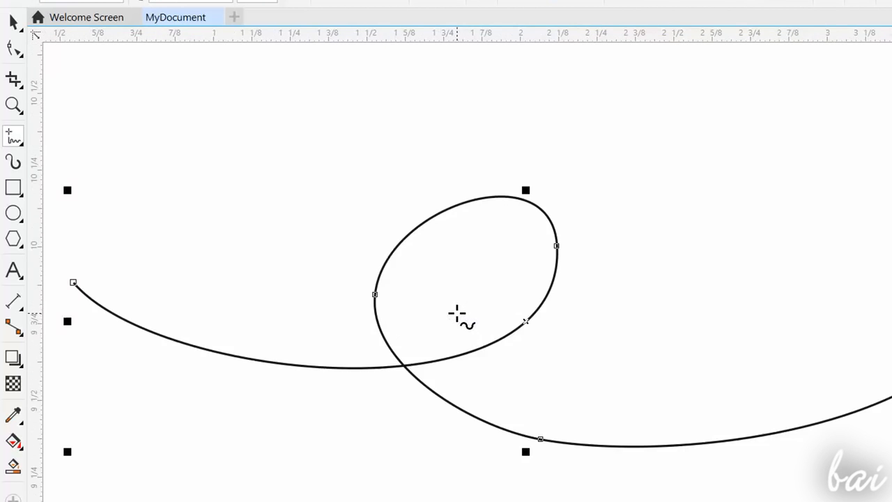
scroll(458, 313, down, 2)
key(h)
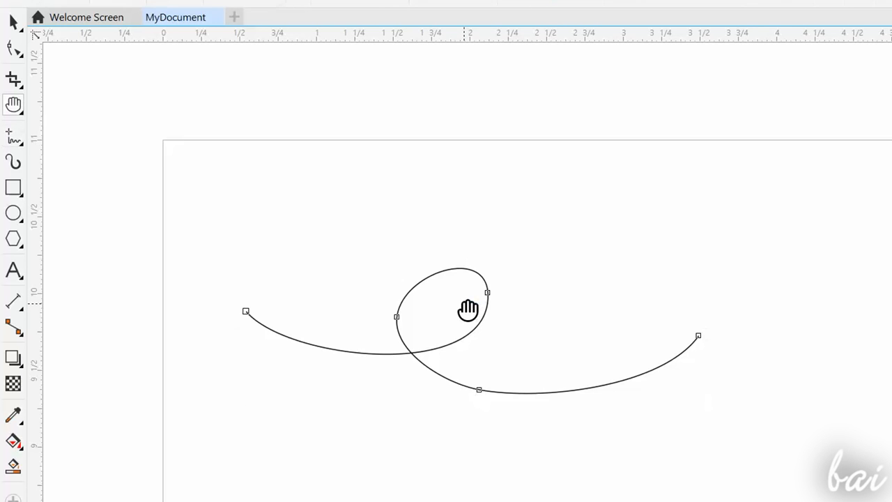
drag(468, 305, 521, 191)
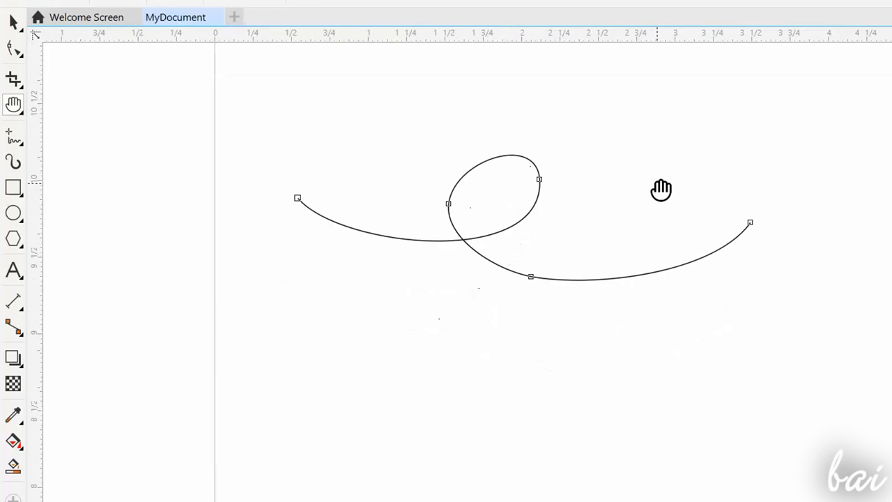
drag(661, 189, 510, 352)
drag(304, 388, 450, 384)
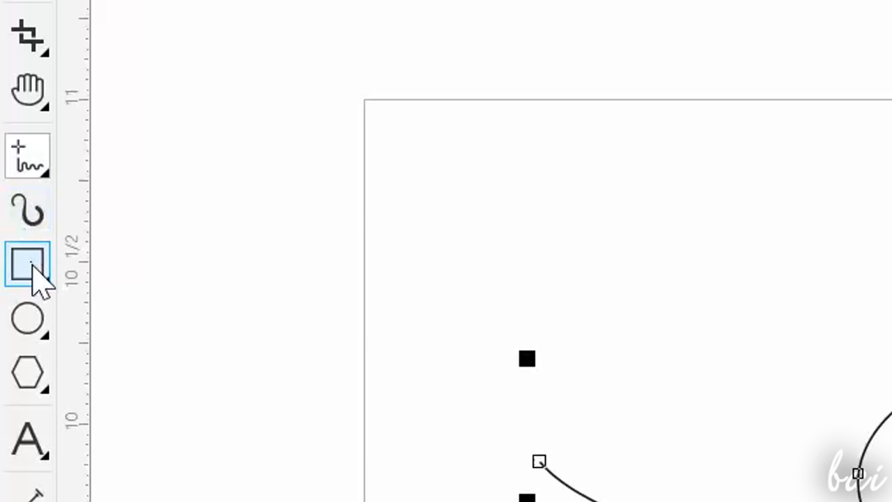
click(29, 268)
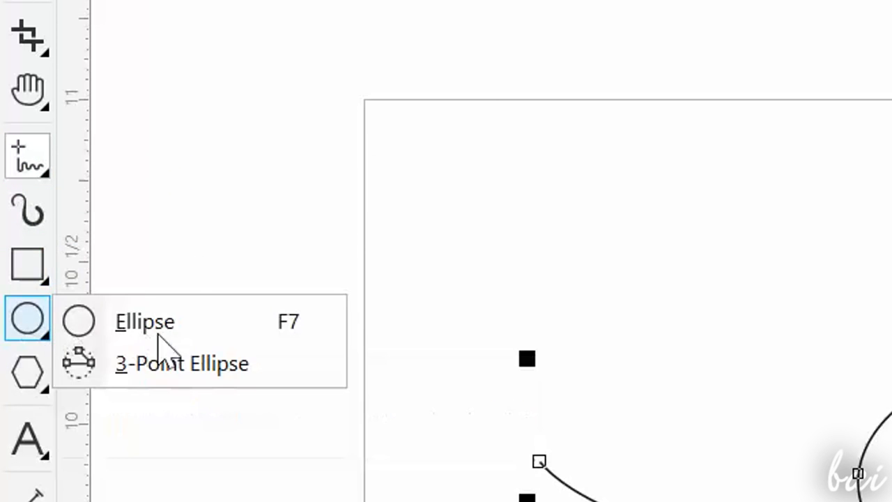
click(156, 322)
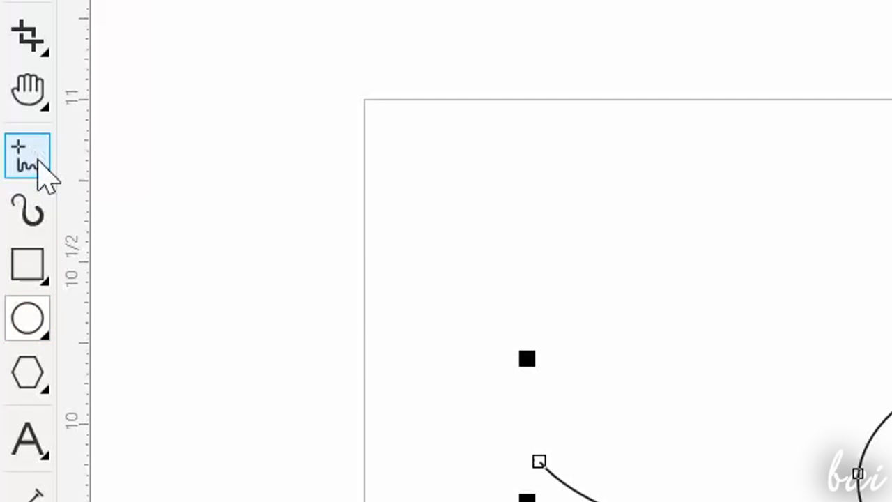
click(44, 173)
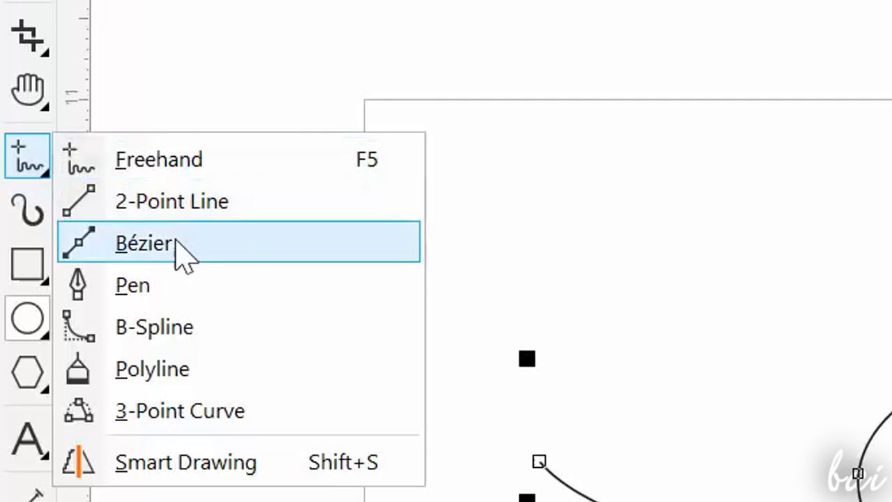
click(176, 243)
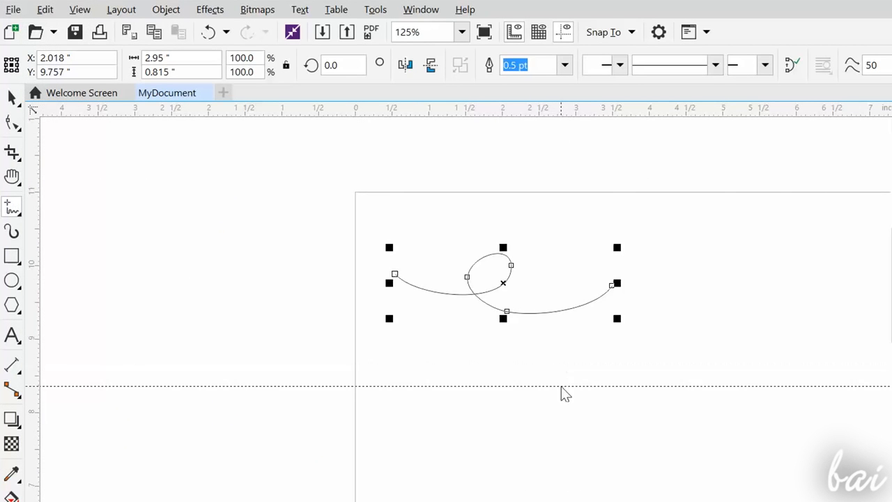
Place a horizontal guideline below the looping curve, and hide and redisplay the rulers.
drag(561, 386, 562, 386)
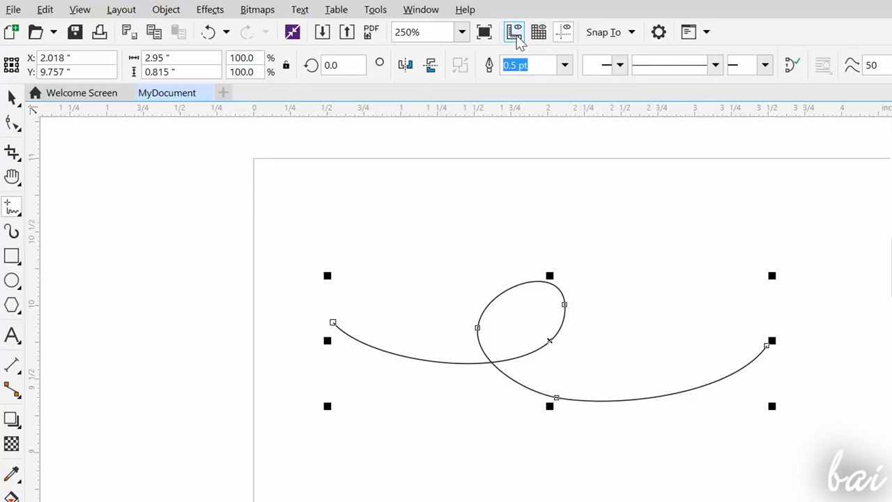
click(514, 35)
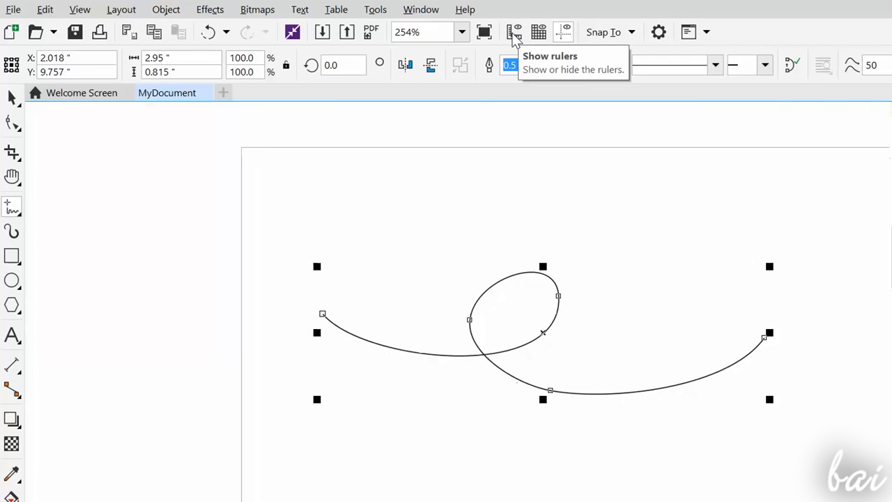
click(514, 35)
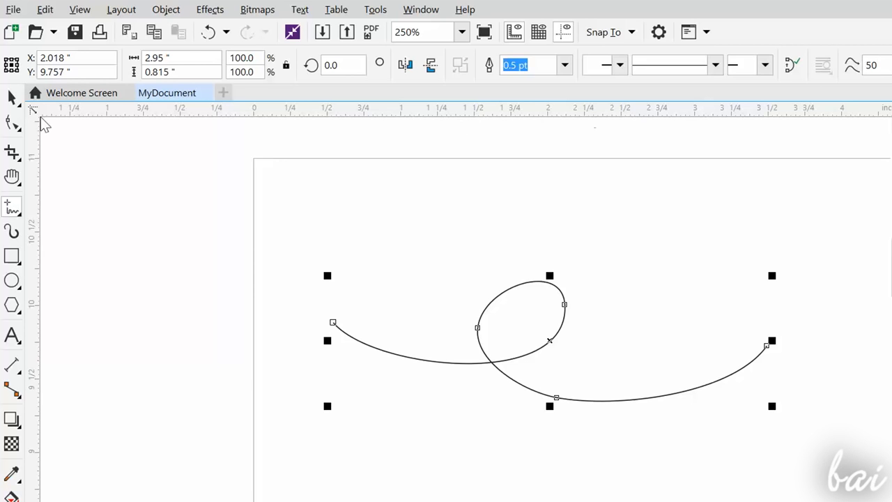
Toggle the document grid display and try a straight line whose end snaps to the horizontal guideline.
click(547, 38)
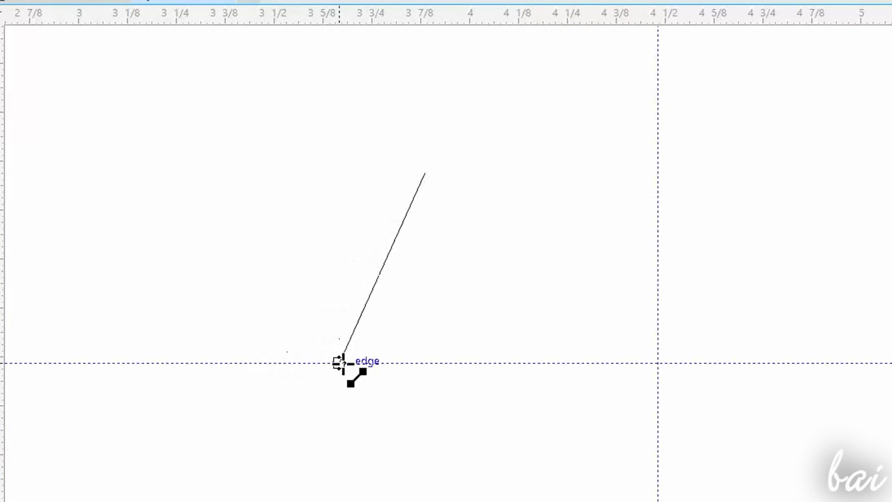
drag(339, 362, 474, 362)
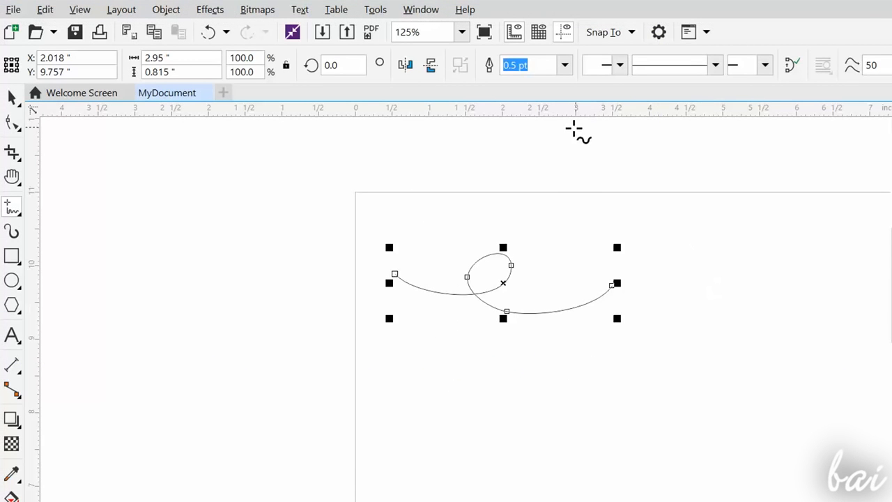
Place a horizontal guideline at about 8.36 in below the looping curve and a vertical guideline near 4.5 in.
drag(552, 110, 568, 274)
drag(560, 381, 561, 385)
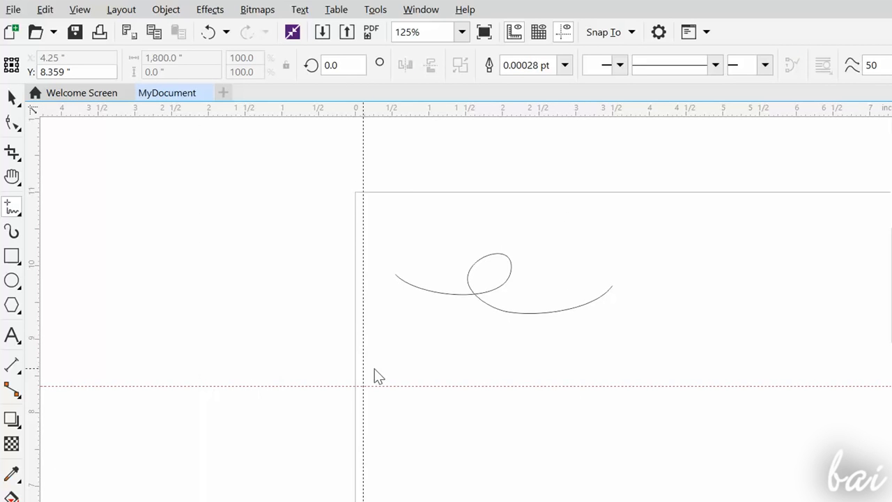
drag(686, 388, 686, 387)
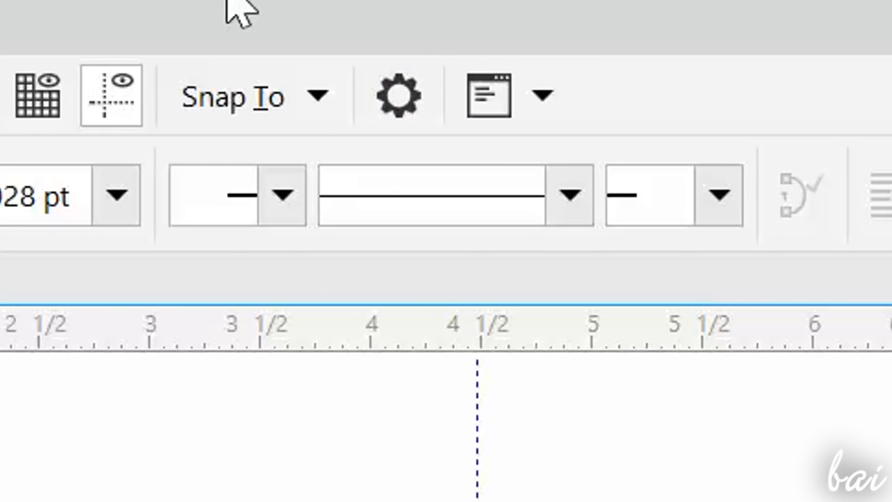
Enable snapping to the document grid and draw a diagonal straight line starting at a grid point.
click(625, 34)
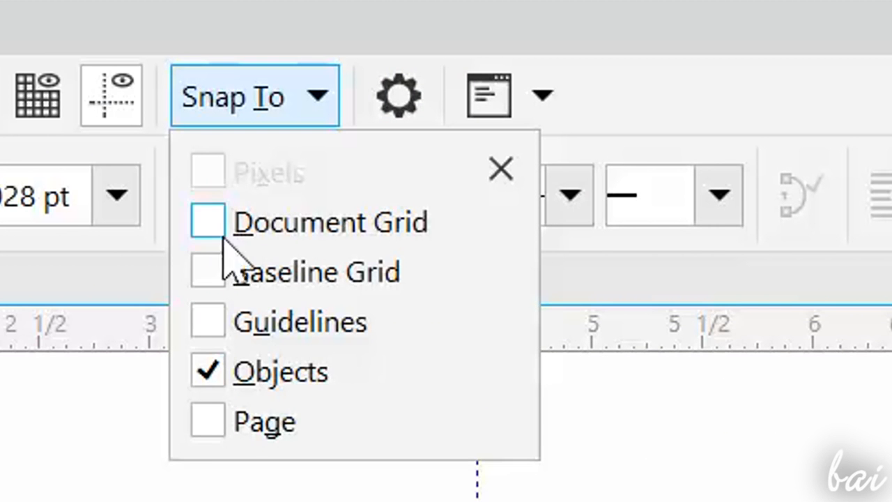
click(208, 220)
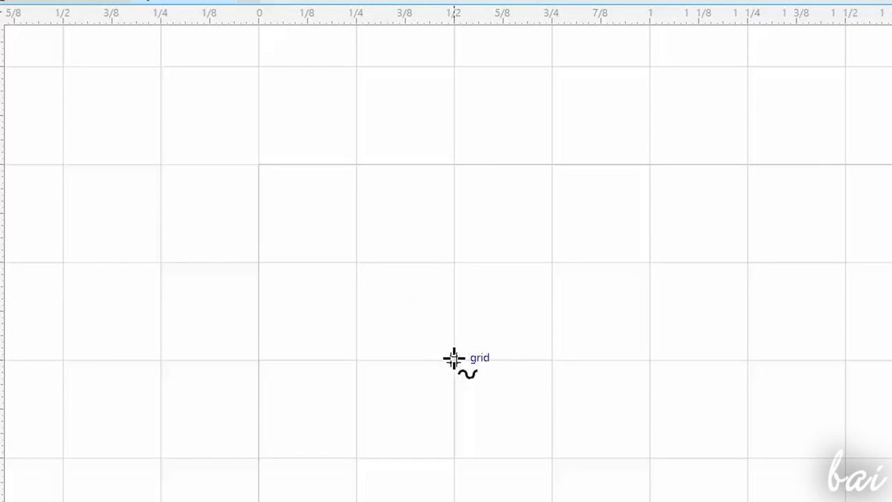
mouse_move(454, 358)
mouse_down()
mouse_move(659, 126)
mouse_move(649, 163)
mouse_move(747, 163)
mouse_move(747, 260)
mouse_move(659, 261)
mouse_move(567, 173)
mouse_up()
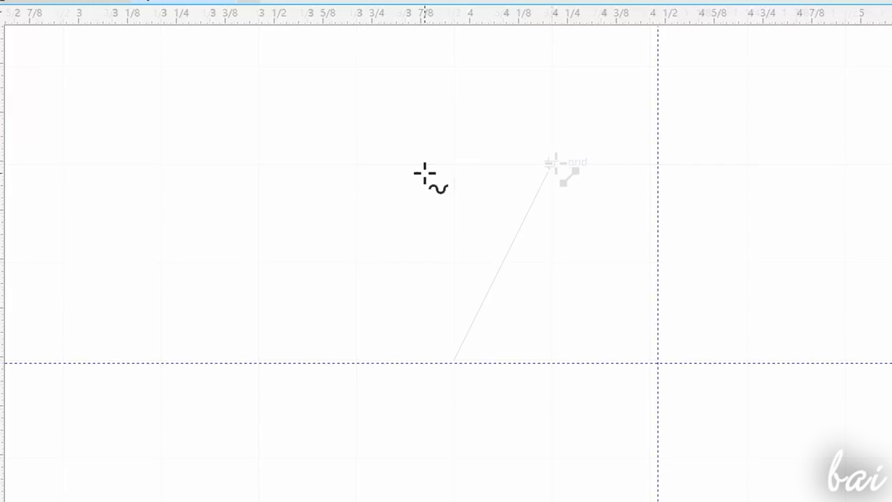
Draw a straight line that snaps to the vertical guideline and toggle the Guidelines snapping option.
drag(425, 173, 659, 320)
click(299, 111)
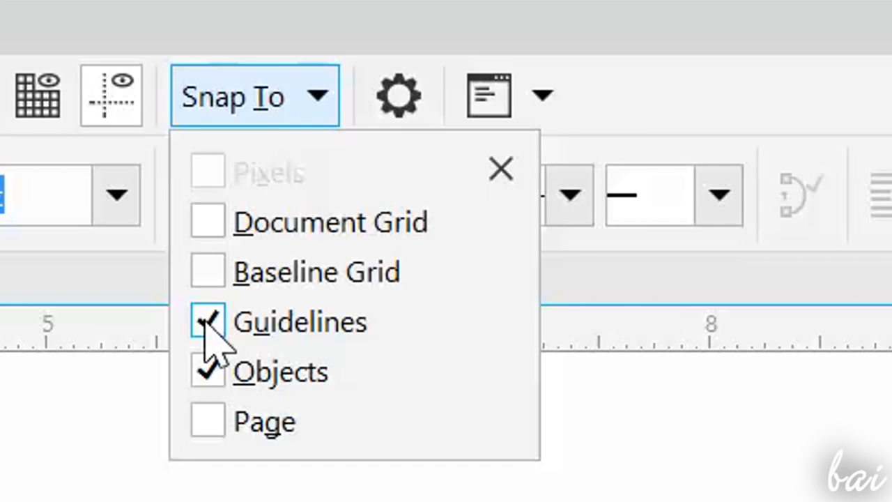
click(208, 322)
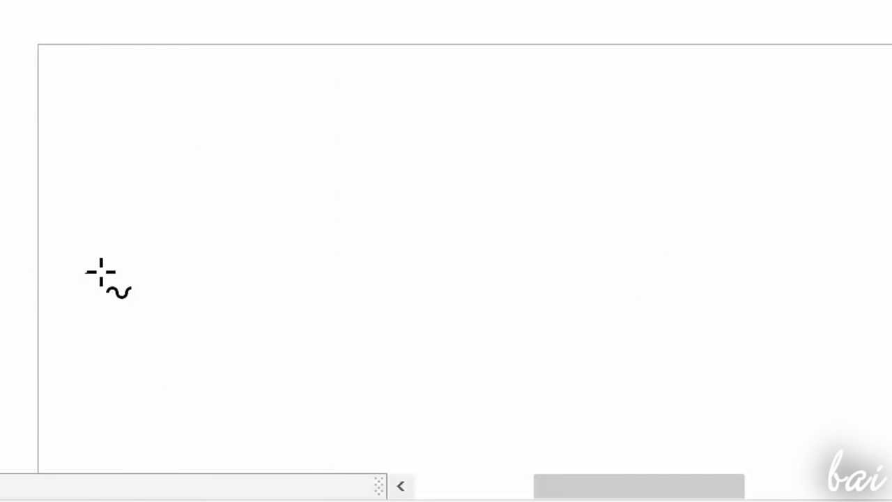
Draw a wavy freehand curve rising away from the page's upper-left corner.
mouse_move(101, 272)
mouse_down()
mouse_move(116, 223)
mouse_move(156, 232)
mouse_move(203, 186)
mouse_move(253, 196)
mouse_move(297, 152)
mouse_move(333, 173)
mouse_move(359, 136)
mouse_move(423, 156)
mouse_move(455, 117)
mouse_move(502, 153)
mouse_move(534, 120)
mouse_move(593, 133)
mouse_up()
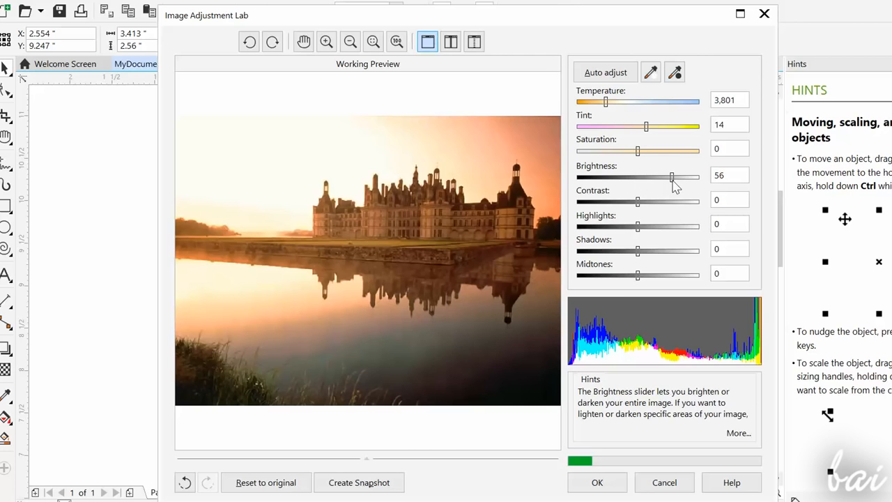
text(He)
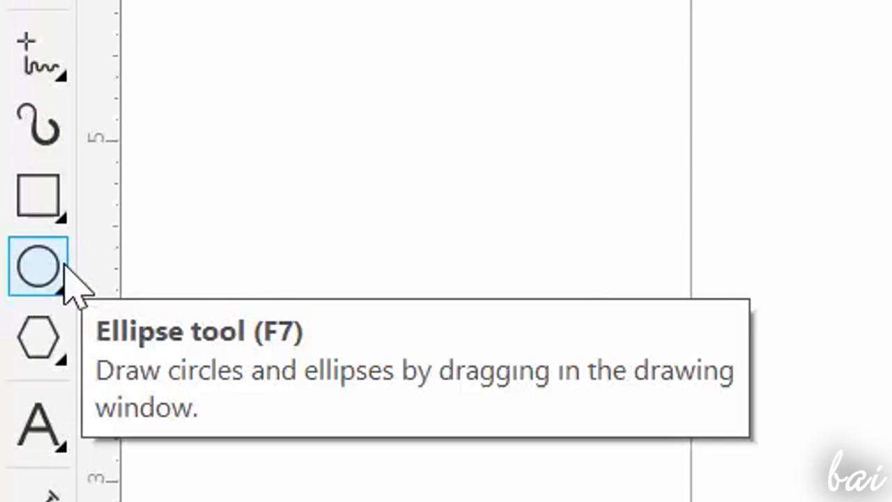
Draw a Polyline that rises diagonally, runs horizontally for about 0.64 in and continues downward.
click(460, 295)
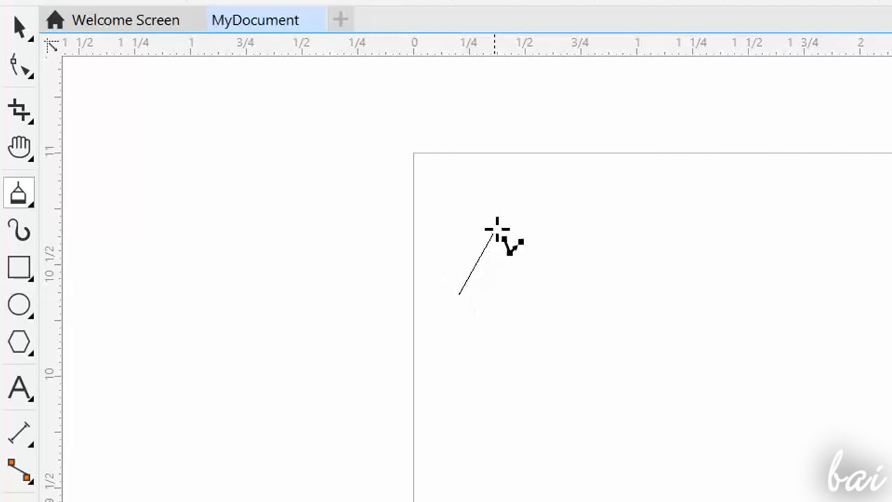
click(537, 190)
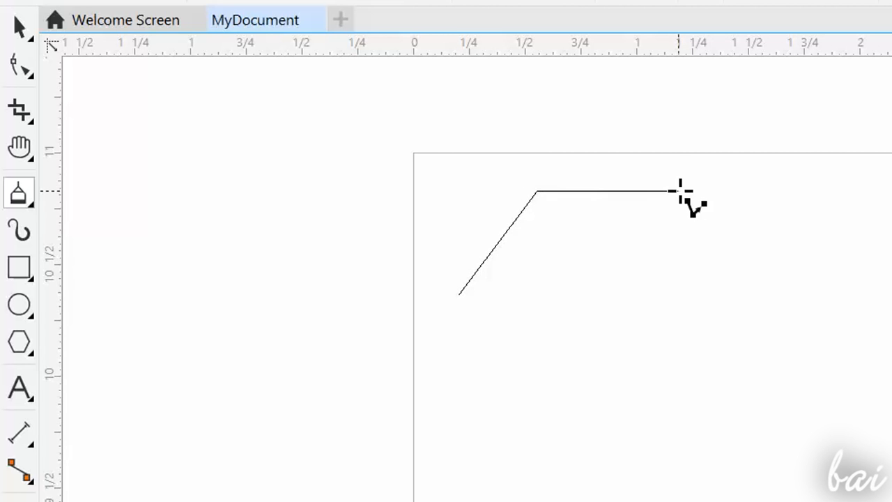
click(679, 190)
mouse_move(693, 182)
mouse_down()
mouse_move(744, 255)
mouse_move(744, 293)
mouse_up()
Draw a wavy curve and a diagonal straight line below it with the Freehand tool.
mouse_move(101, 270)
mouse_down()
mouse_move(193, 195)
mouse_move(367, 132)
mouse_move(450, 122)
mouse_move(592, 135)
mouse_up()
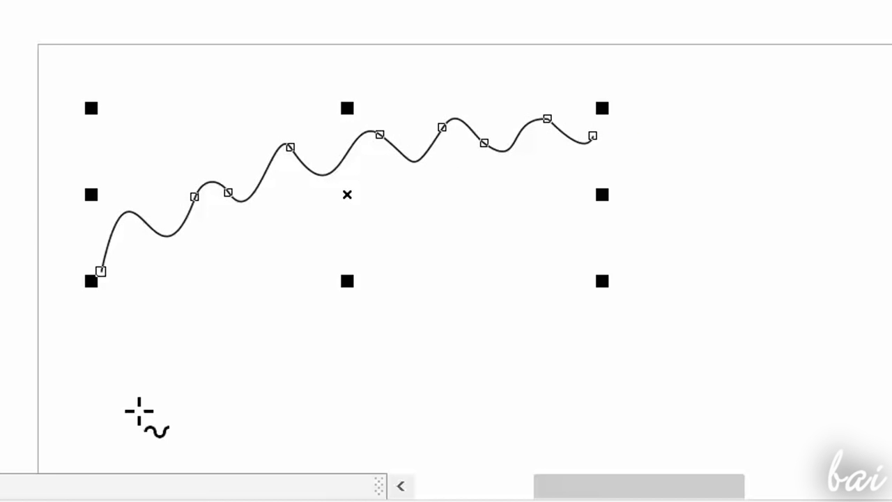
click(139, 411)
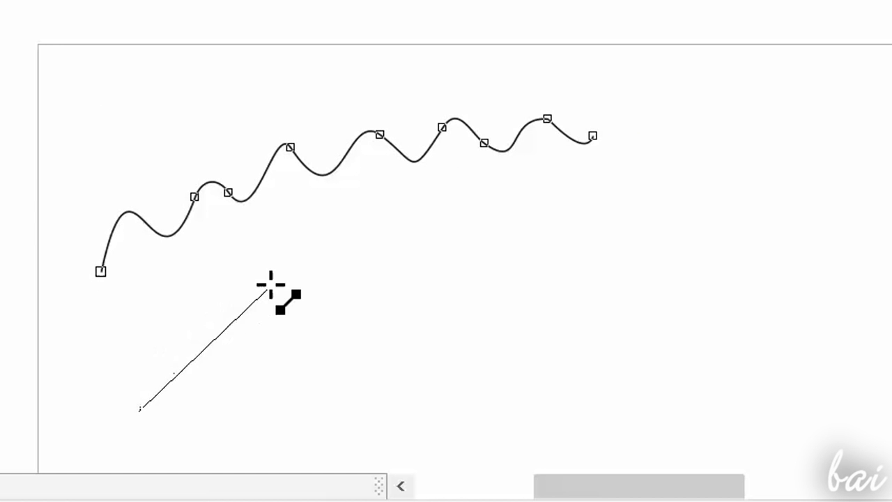
click(322, 251)
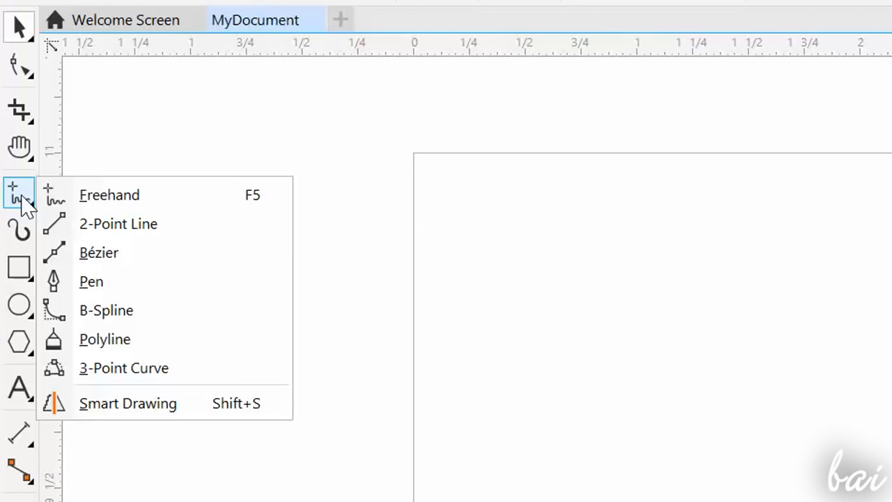
Draw a diagonal 2-Point Line about 0.54 in wide and 0.56 in high near the page's upper-left corner.
click(109, 231)
drag(459, 324, 578, 199)
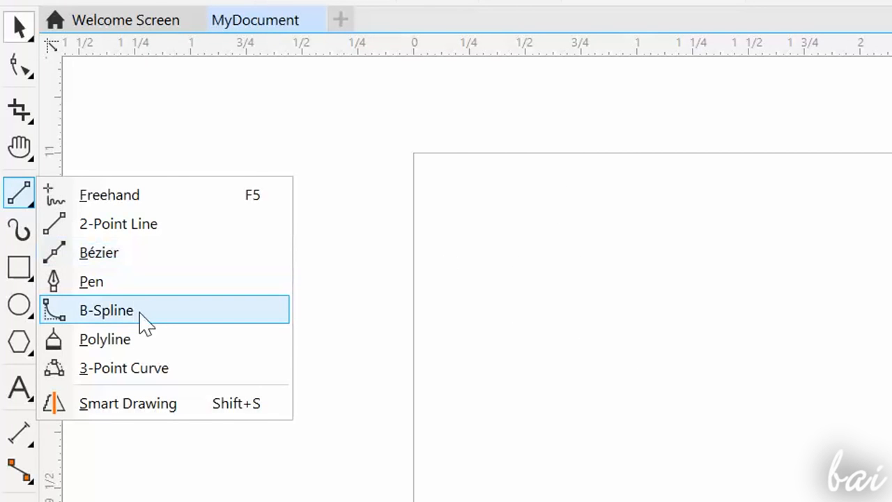
Draw a freehand arched stroke with the Polyline tool, curving up and then back down inside the page corner.
click(152, 339)
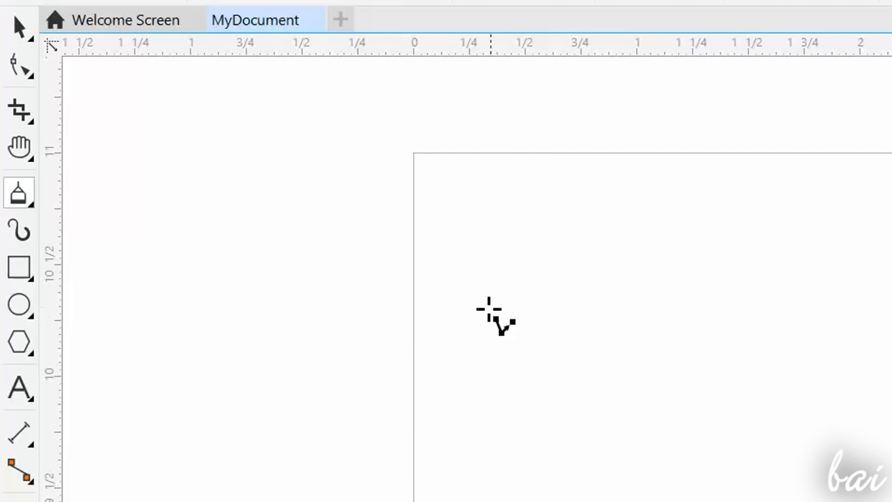
mouse_move(449, 350)
mouse_down()
mouse_move(490, 243)
mouse_move(585, 202)
mouse_up()
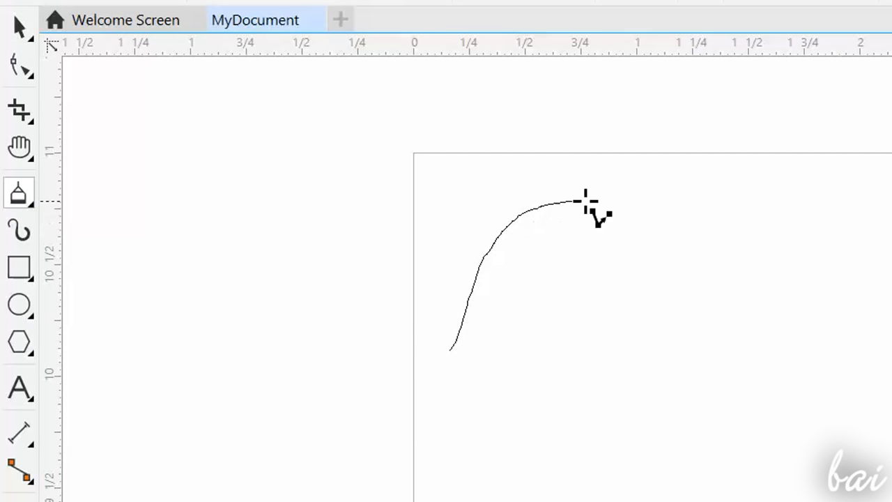
mouse_move(629, 220)
mouse_down()
mouse_move(636, 251)
mouse_move(603, 284)
mouse_move(566, 271)
mouse_up()
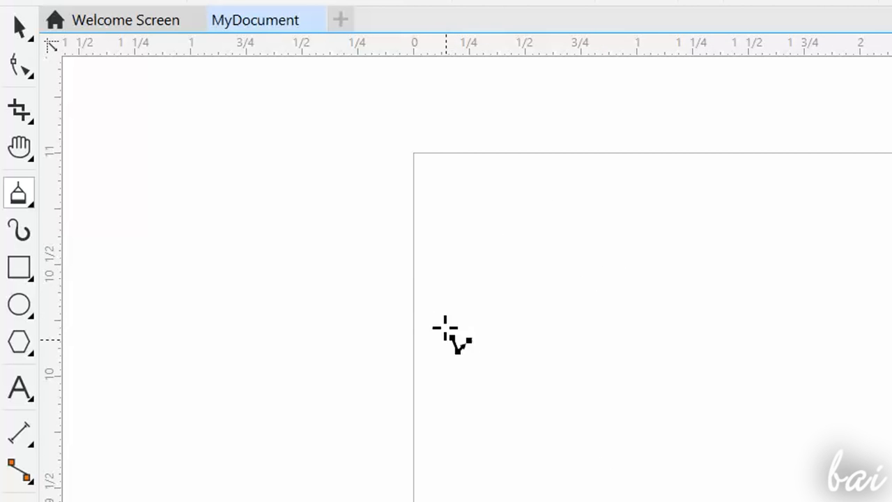
Draw an open Polyline mixing wavy freehand and straight segments, and close a four-sided Polyline about 1.37 in wide and 0.62 in high.
mouse_move(446, 339)
mouse_down()
mouse_move(437, 281)
mouse_move(463, 279)
mouse_move(485, 231)
mouse_move(519, 236)
mouse_up()
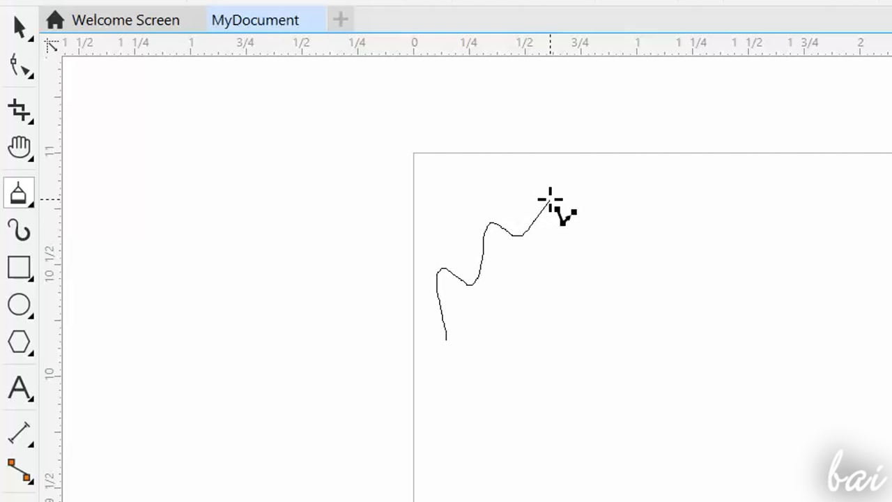
click(664, 207)
click(762, 271)
click(671, 361)
drag(598, 347, 513, 335)
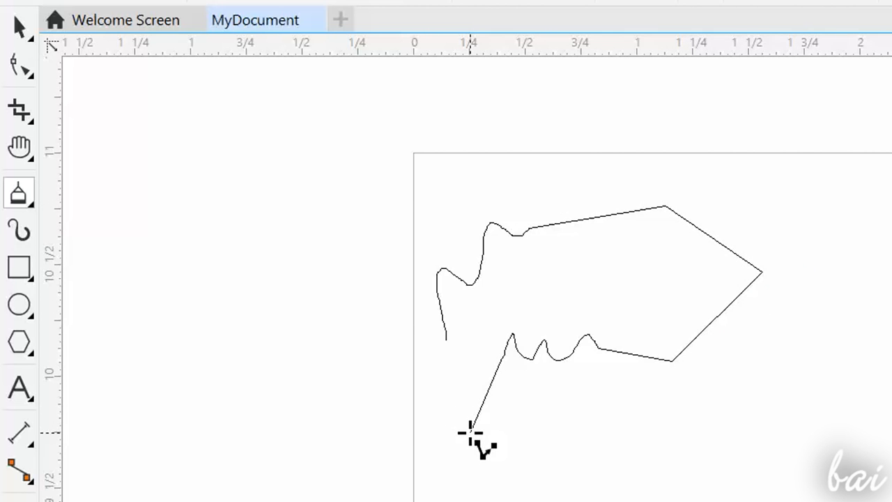
double_click(470, 432)
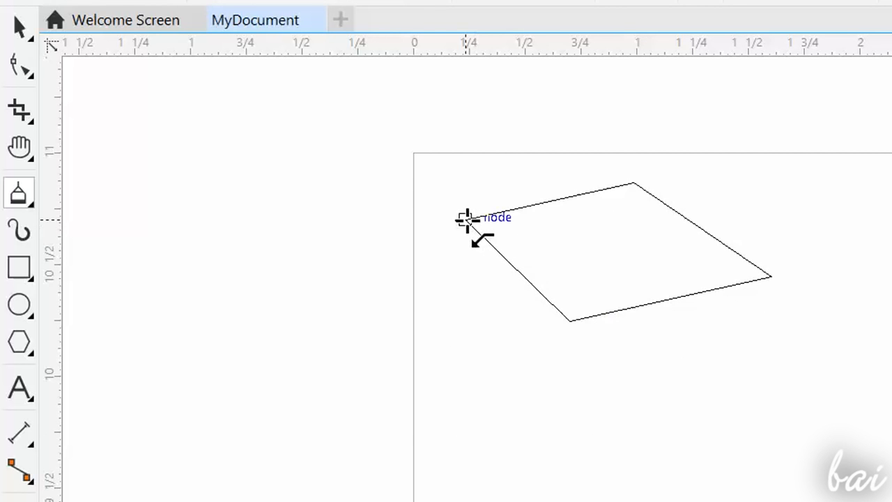
click(465, 220)
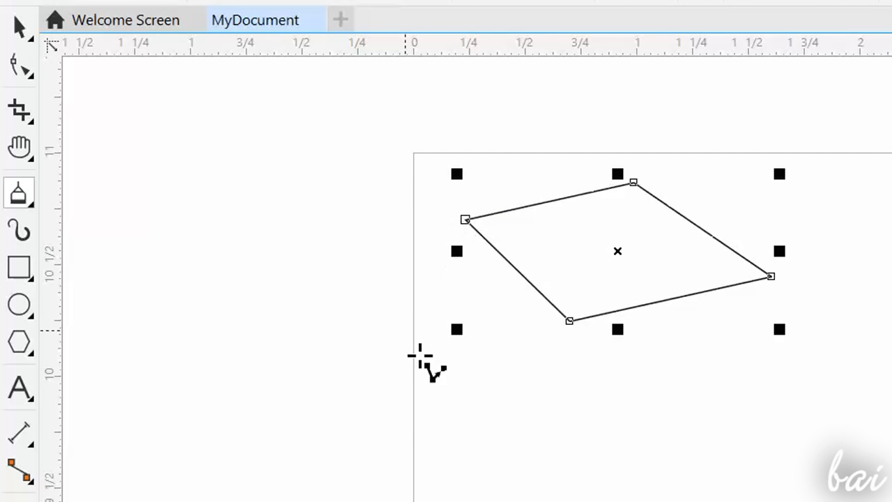
Draw a Bézier path about 0.57 in wide near the page's upper-left corner.
click(29, 202)
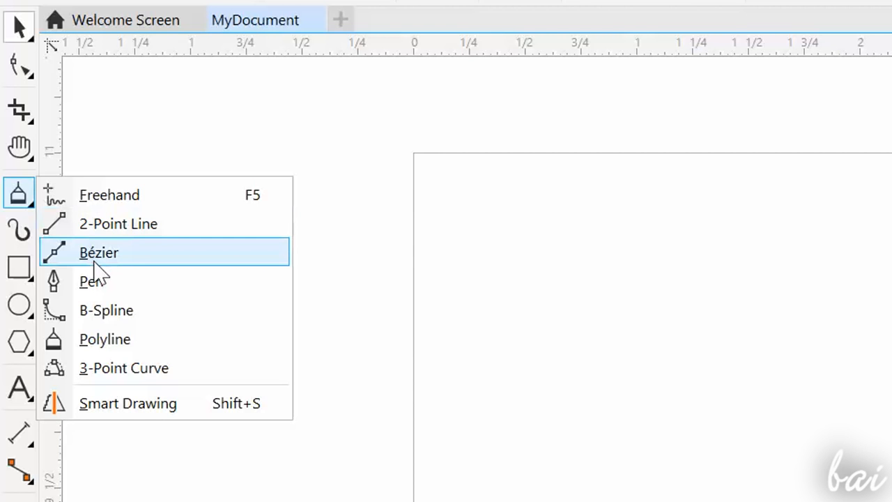
click(95, 261)
drag(478, 287, 605, 255)
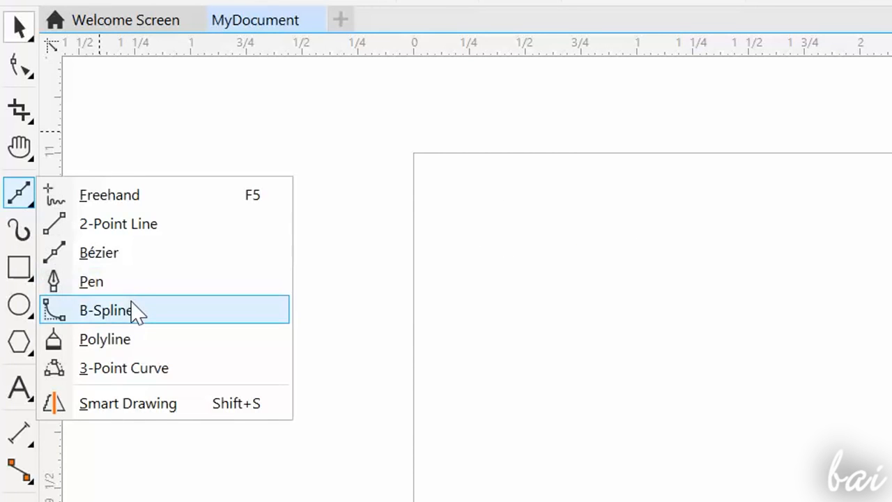
Draw a Pen tool path whose first segment rises diagonally about 0.35 in near the page's upper-left corner.
click(120, 293)
click(480, 271)
click(545, 193)
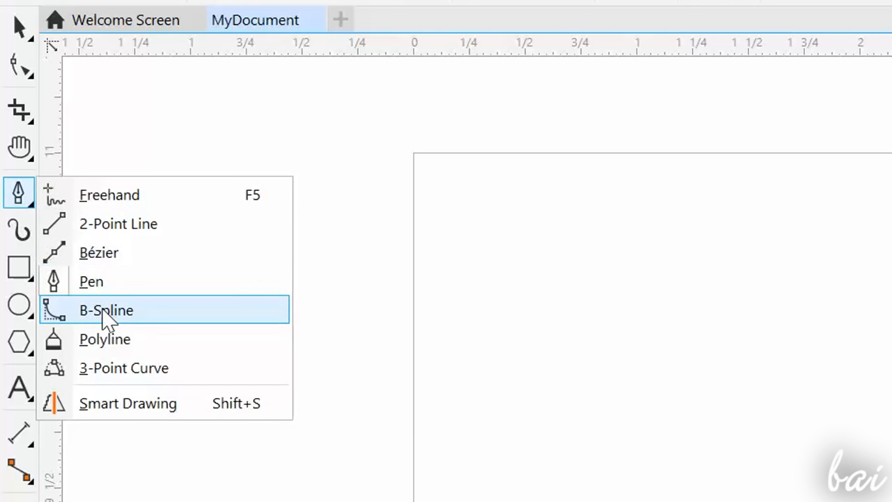
Draw a B-Spline through three control points, rising to a peak and descending near the page's upper-left corner.
click(103, 312)
click(483, 267)
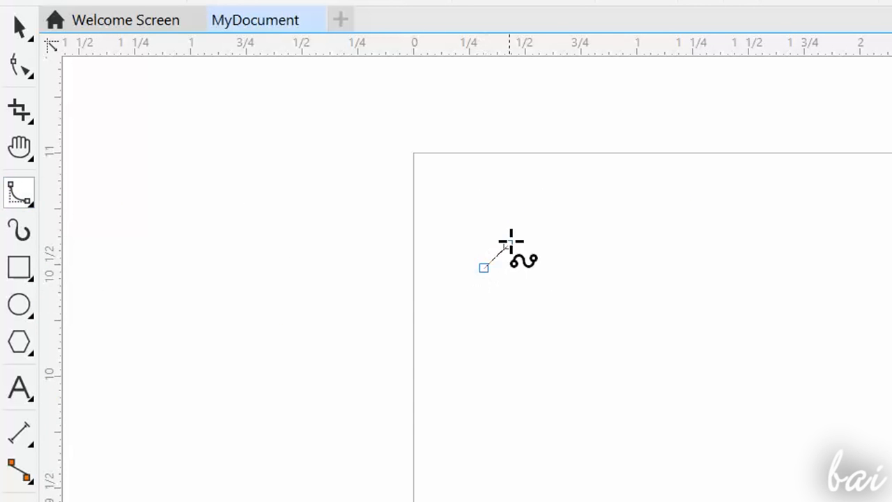
click(559, 182)
click(664, 263)
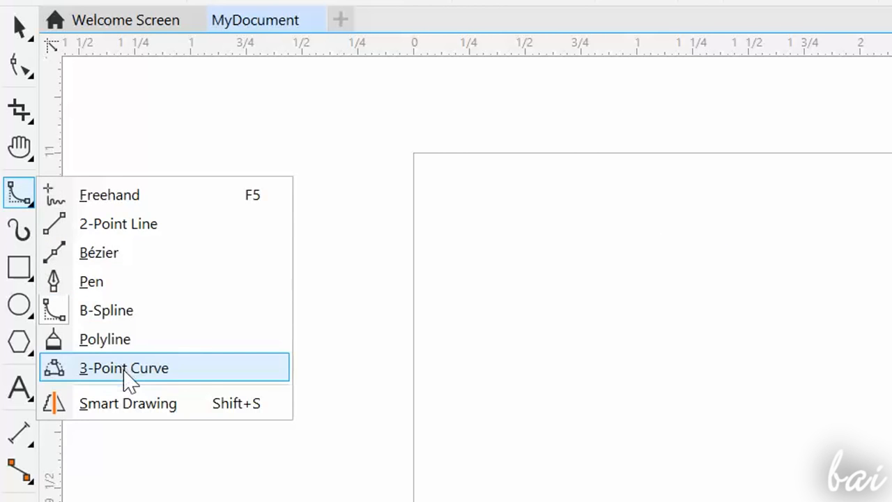
Draw a descending 3-Point Curve about 0.55 in wide and 0.57 in high beside the J-shaped curve, and set its bend.
click(124, 369)
drag(677, 189, 800, 317)
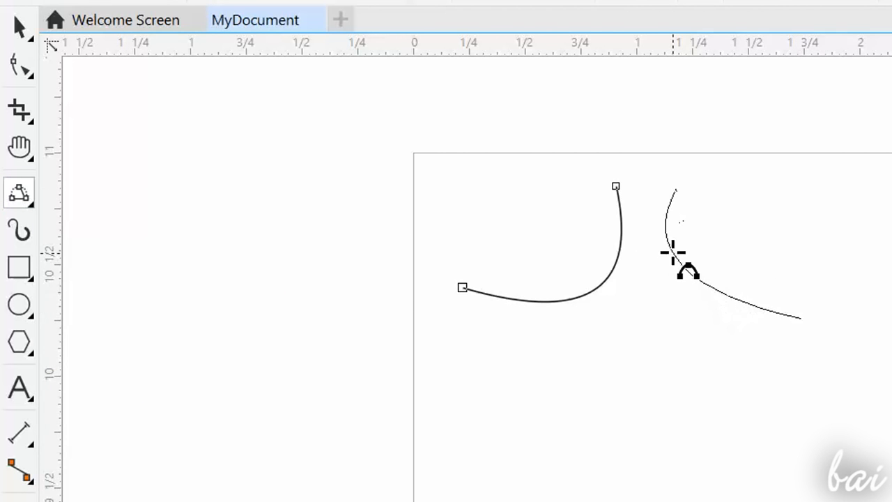
click(710, 258)
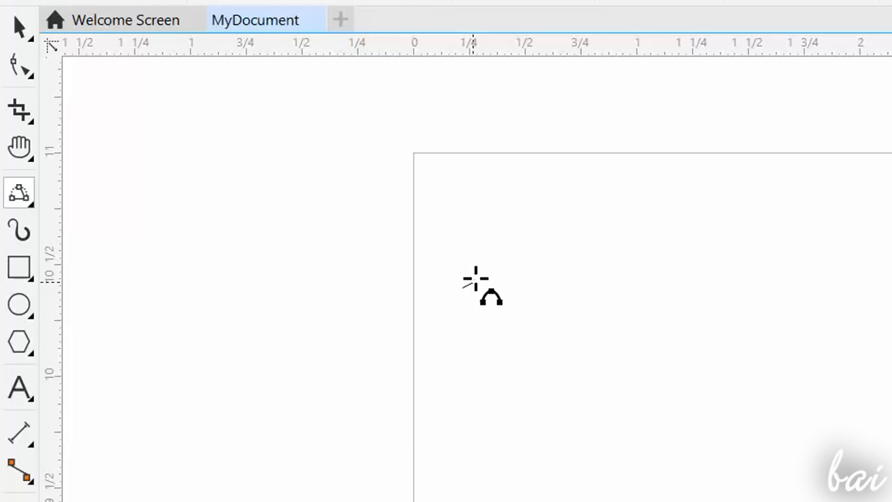
Draw a J-shaped 3-Point Curve bending toward the lower right and a second, descending curve beside it.
mouse_move(476, 279)
mouse_down()
mouse_move(522, 232)
mouse_move(609, 177)
mouse_move(616, 187)
mouse_up()
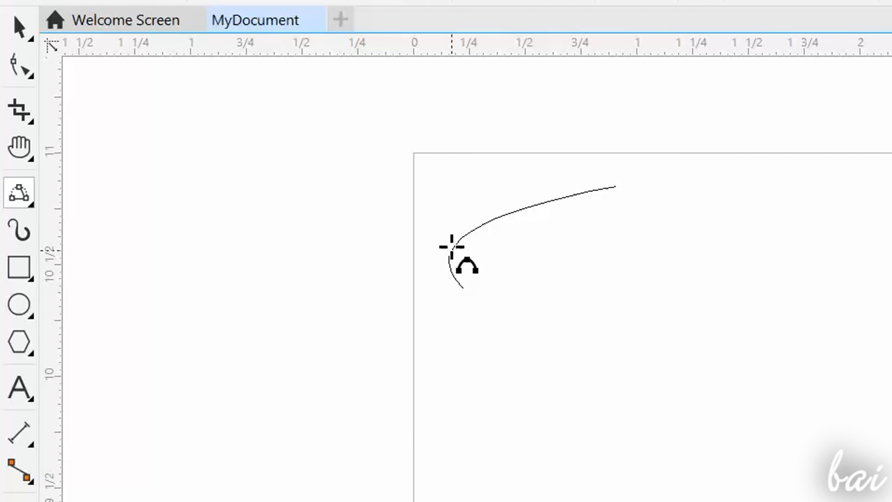
click(655, 294)
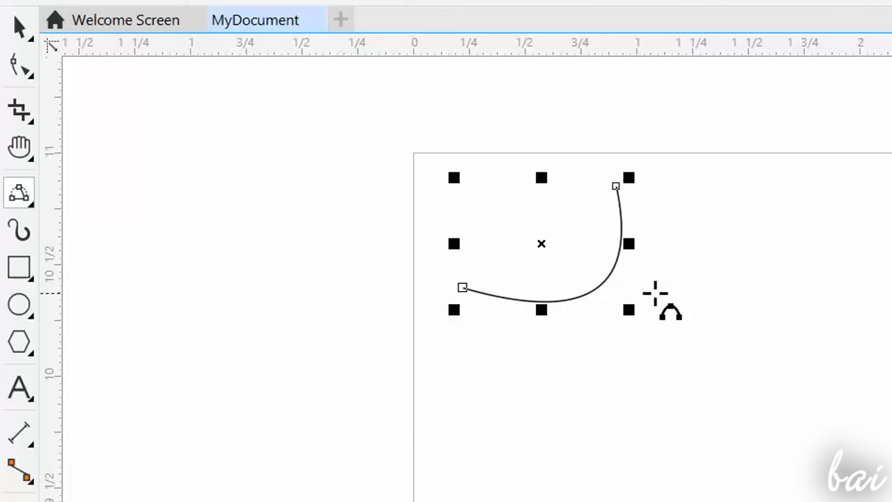
drag(676, 189, 676, 189)
drag(676, 189, 741, 202)
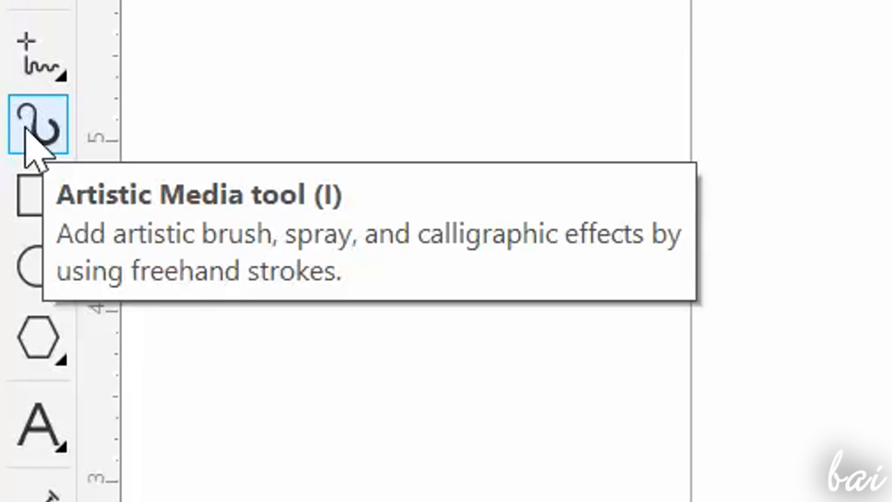
Draw a freehand Artistic Media stroke below the two 3-point curves.
click(27, 129)
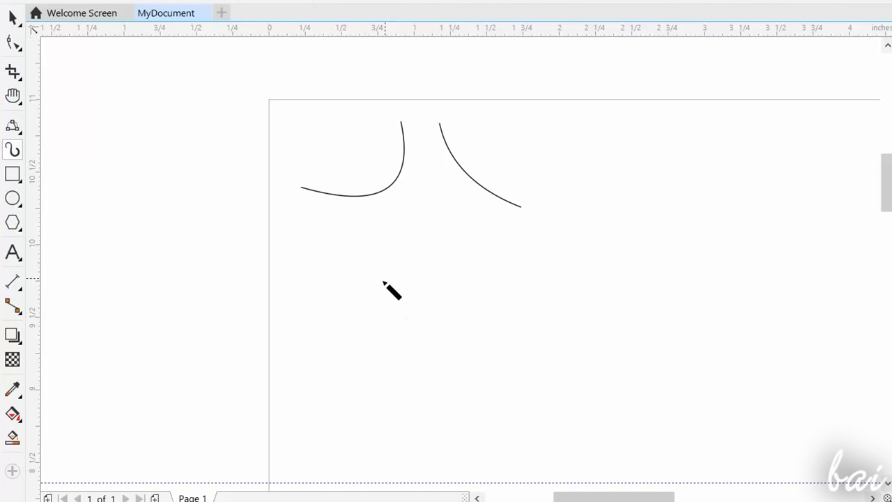
mouse_move(374, 279)
mouse_down()
mouse_move(567, 326)
mouse_move(589, 244)
mouse_up()
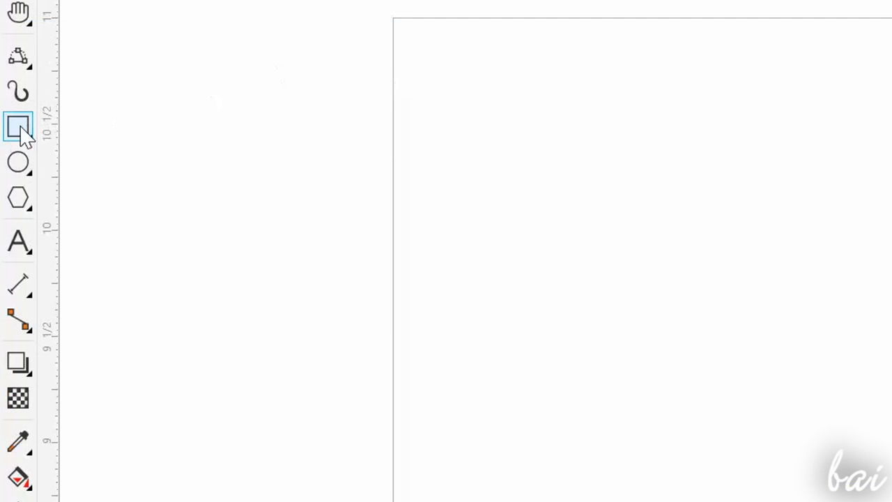
Draw a rectangle near the page's upper-left corner and a wide ellipse beside it.
click(21, 133)
drag(425, 56, 556, 159)
click(19, 162)
click(70, 165)
drag(701, 112, 780, 29)
Draw a five-sided polygon below the rectangle, a complex star below the ellipse, and a spiral beneath them.
click(22, 202)
click(90, 199)
mouse_move(466, 268)
mouse_down()
mouse_move(550, 205)
mouse_move(552, 181)
mouse_up()
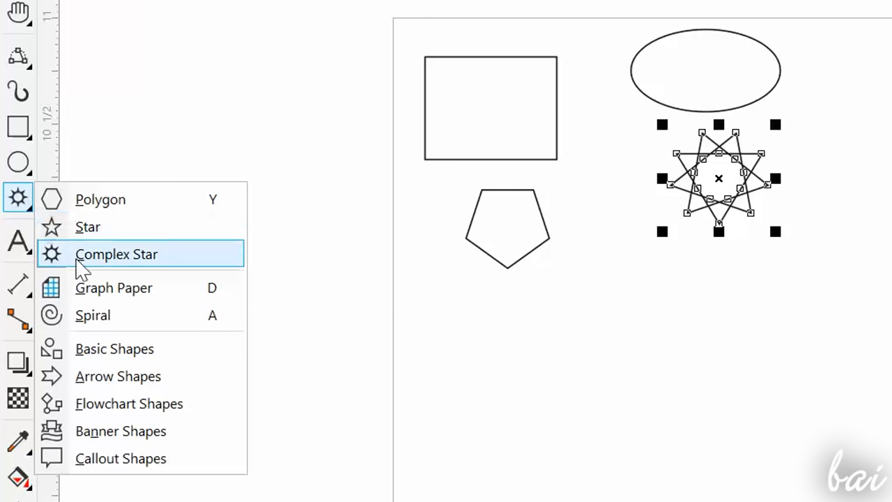
click(108, 317)
drag(629, 324, 552, 250)
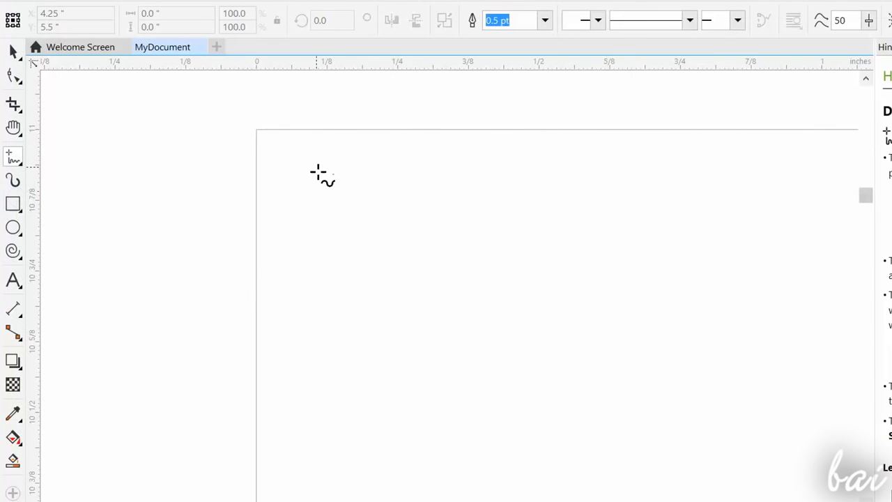
Draw a wavy freehand line about 0.3 in wide and 0.07 in high, and try a widely spaced dotted line style on it.
drag(404, 192, 488, 154)
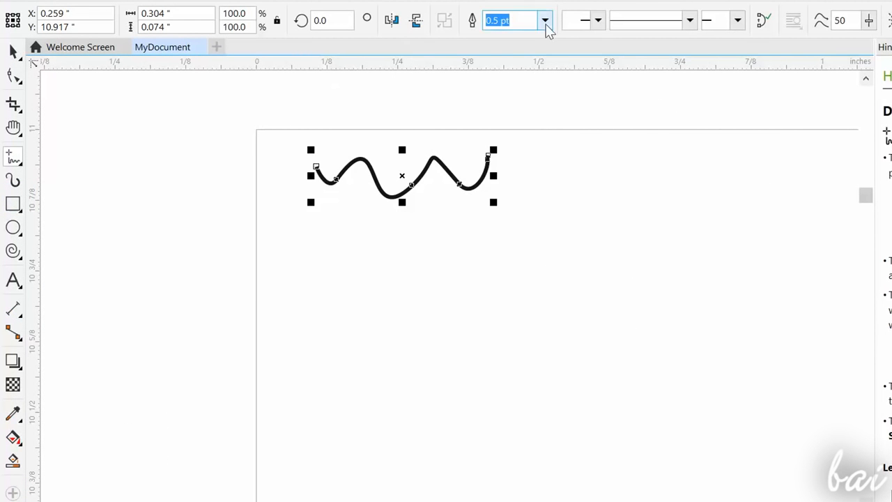
click(694, 23)
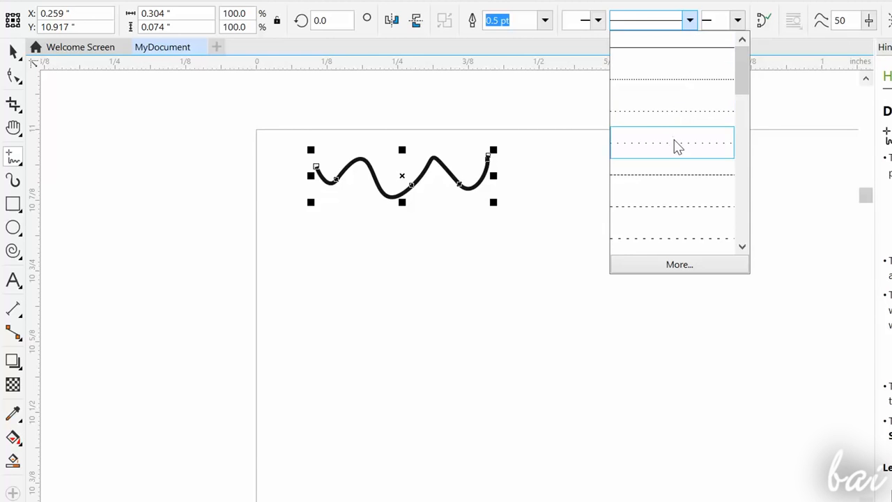
click(674, 141)
click(691, 21)
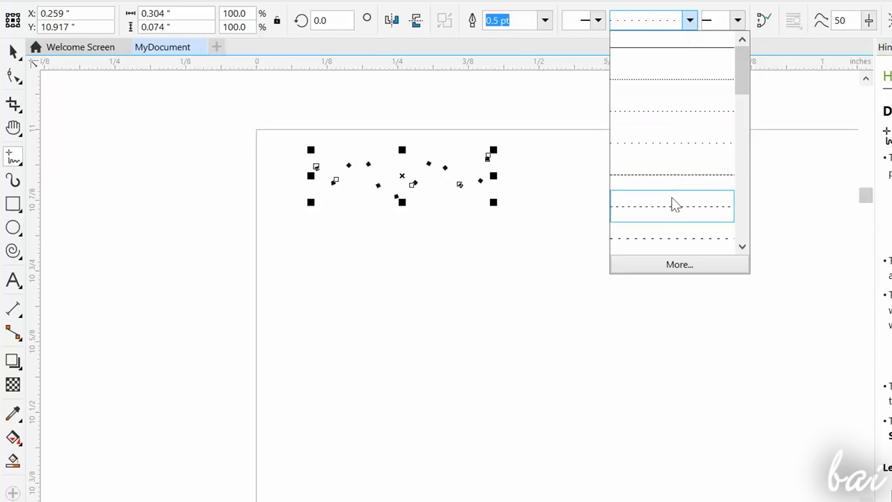
click(717, 47)
Try a solid arrowhead on the end of the wavy freehand line.
click(737, 20)
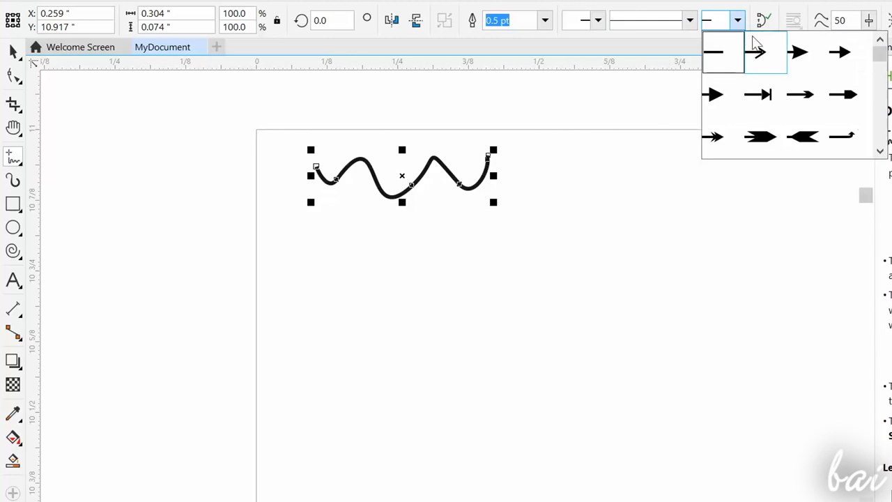
click(799, 53)
click(738, 20)
click(749, 53)
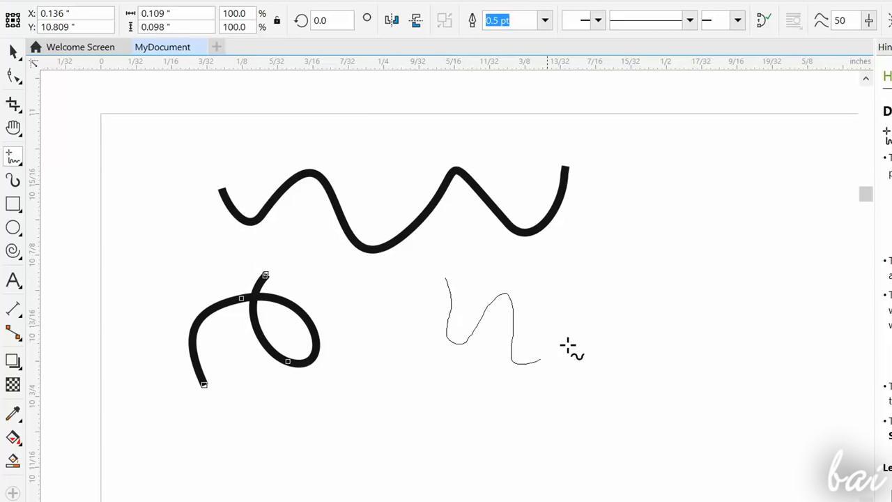
Draw a zigzag freehand curve about 0.14 in wide and 0.08 in high beside the looped curve, and undo the last two actions.
drag(568, 346, 600, 315)
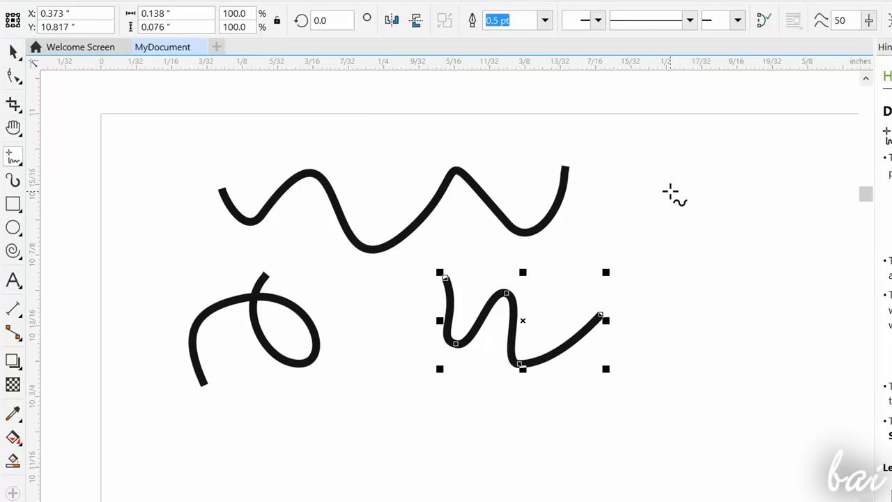
key(ctrl+z)
key(ctrl+z)
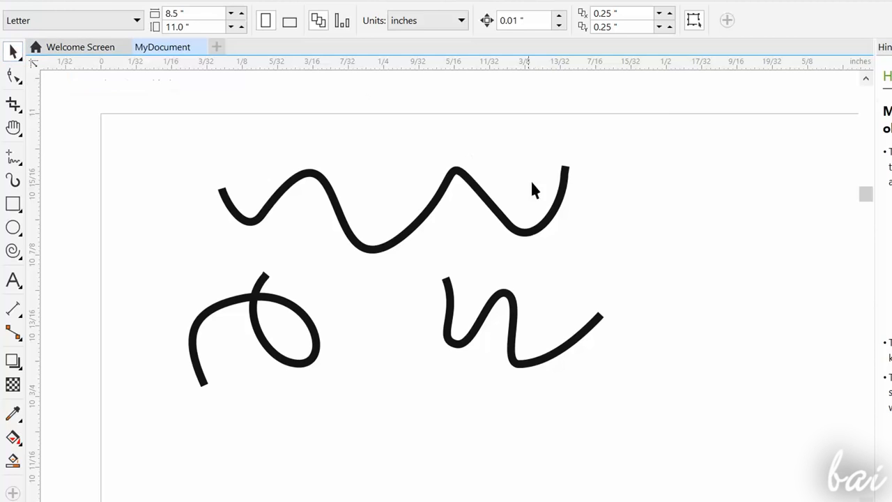
Delete the zigzag freehand curve beside the looped curve.
click(483, 319)
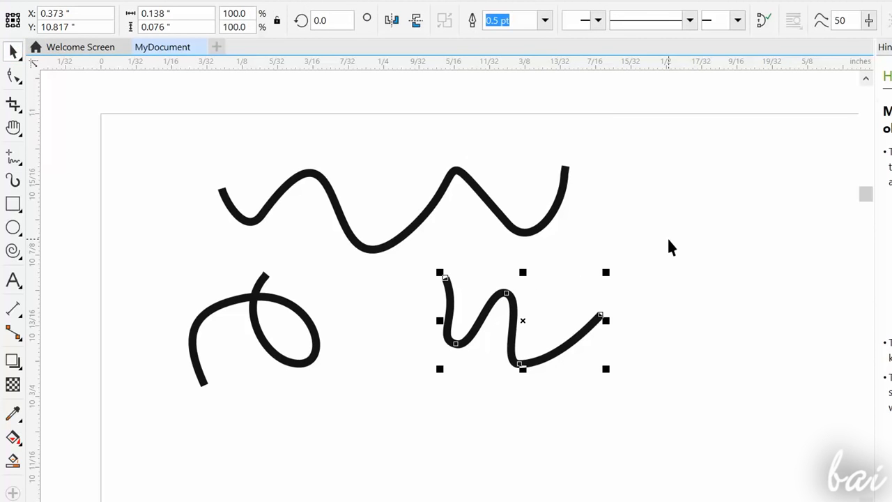
key(Delete)
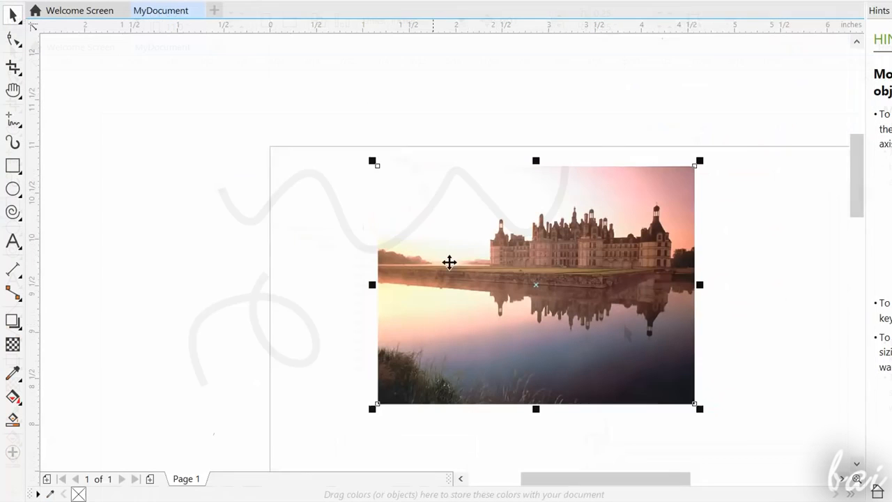
Move the castle picture slightly upward on the page.
drag(863, 184, 846, 200)
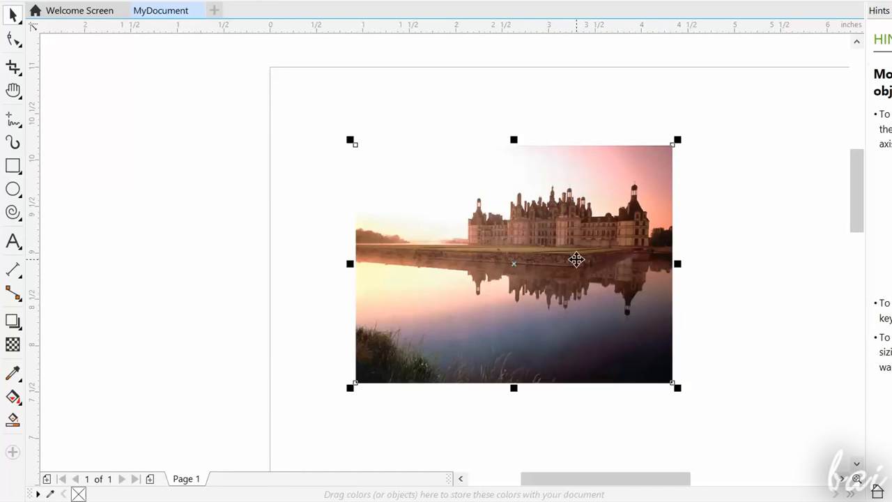
drag(568, 255, 571, 226)
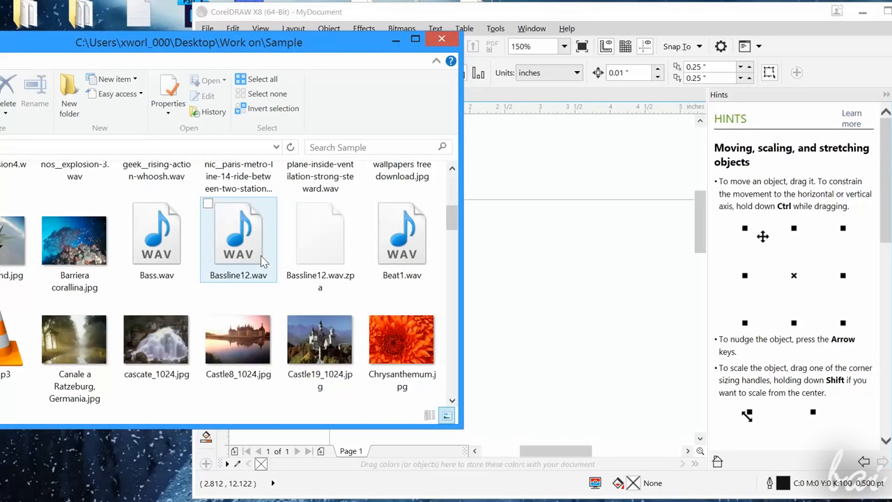
Import Castle8_1024.jpg from the Sample folder in File Explorer onto the CorelDRAW page, close the folder window, and maximize the drawing window.
drag(265, 348, 530, 303)
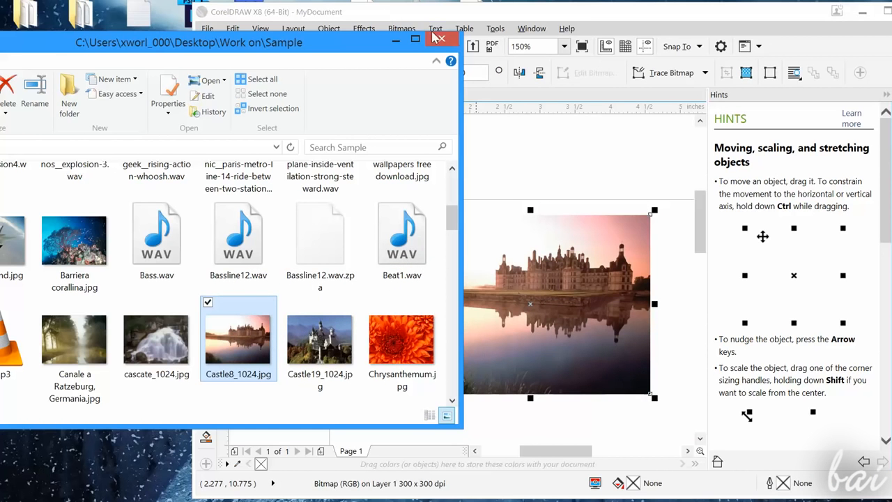
click(440, 42)
double_click(567, 19)
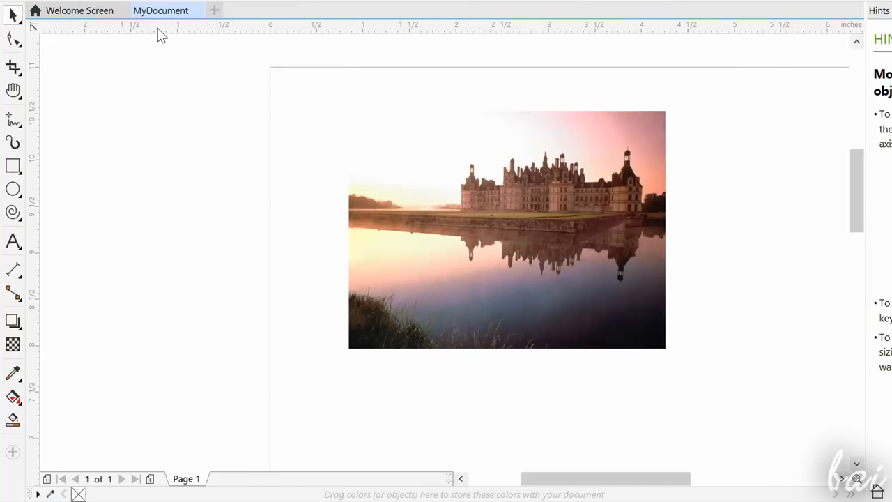
Lower the castle picture's temperature to 3,801 and slightly reduce its saturation with the Image Adjustment Lab.
click(453, 188)
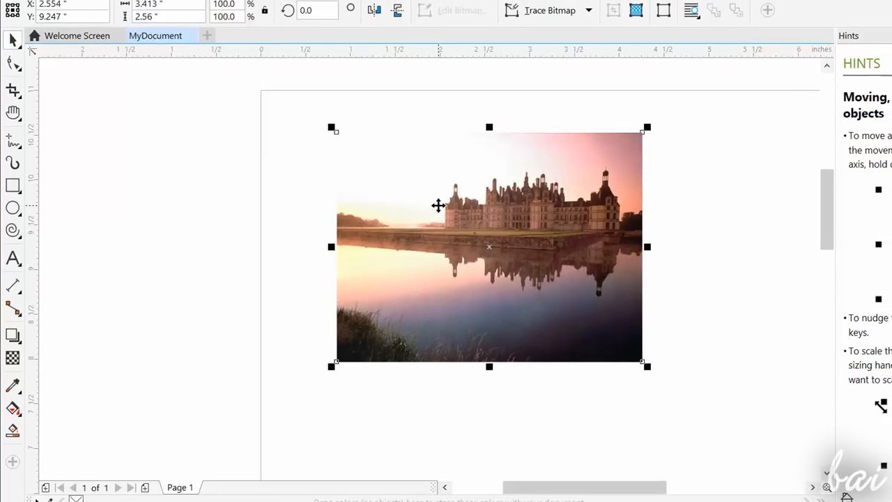
click(222, 12)
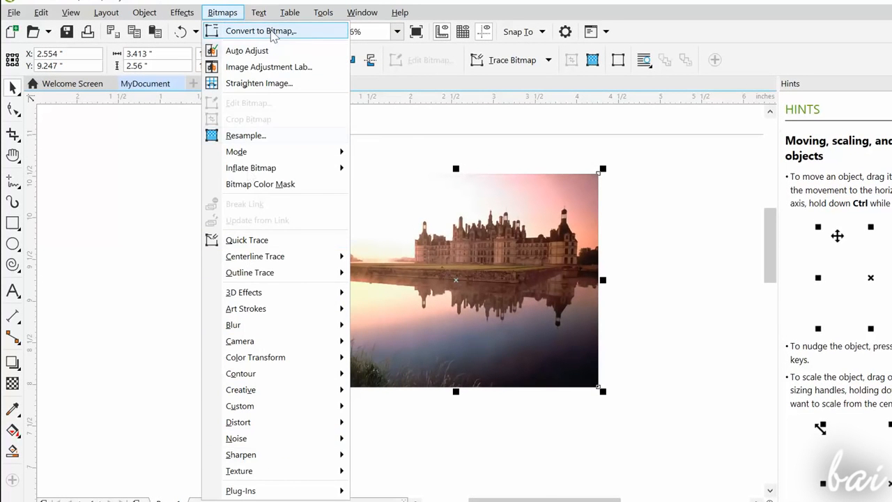
click(269, 67)
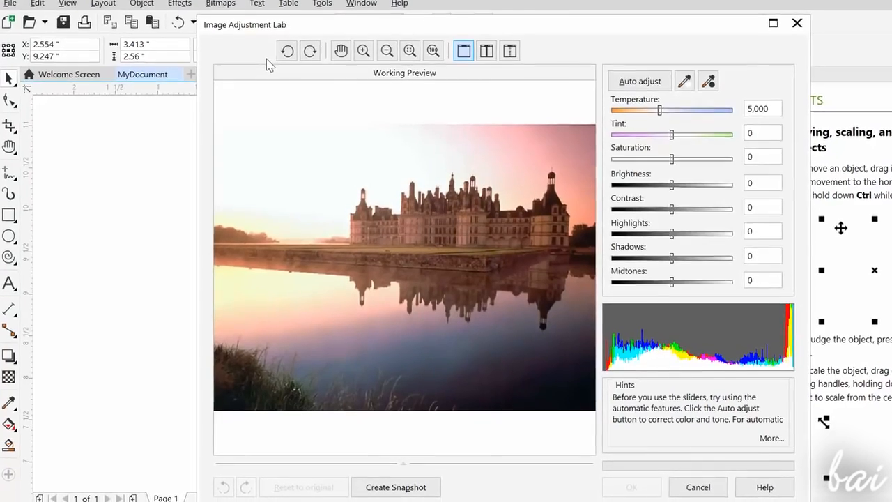
drag(661, 100, 632, 108)
drag(637, 151, 625, 149)
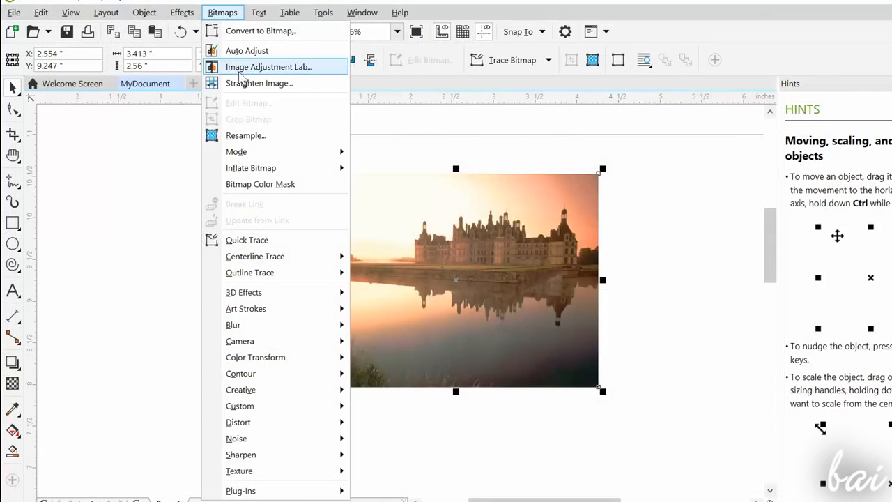
Try a lens distortion correction of -0.4 and a higher vertical perspective on the castle picture with Straighten Image.
click(244, 83)
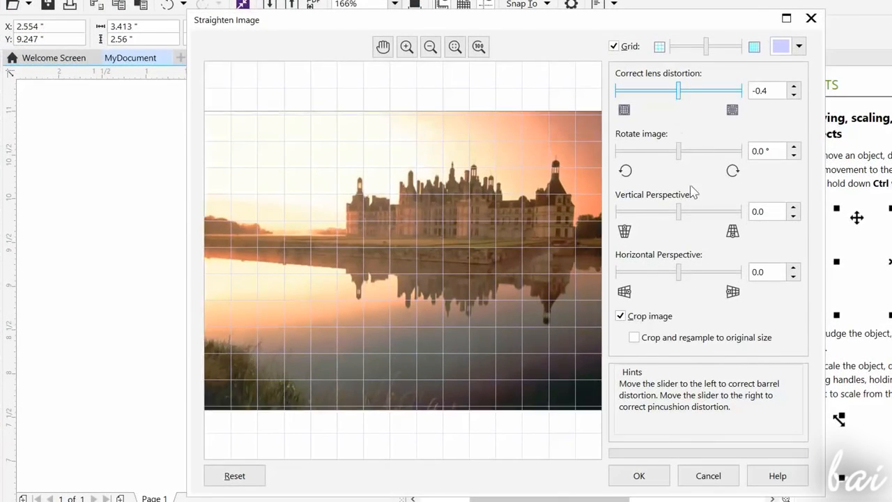
drag(681, 217, 697, 225)
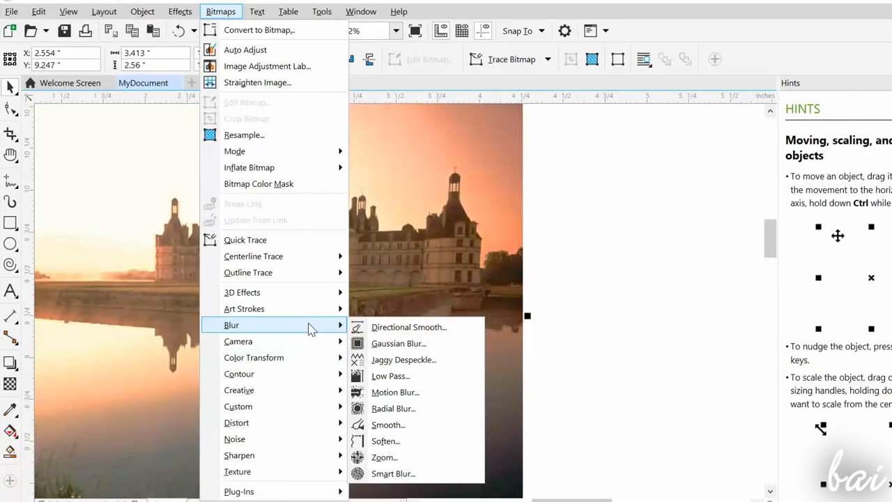
Preview a Gaussian Blur with a 5.0-pixel radius on the castle picture, and try a higher contrast in the Image Adjustment Lab.
click(401, 343)
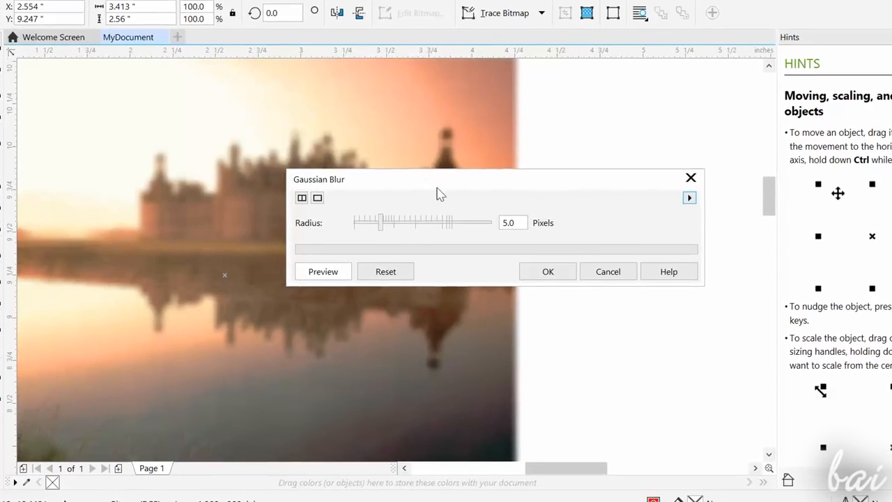
drag(439, 194, 641, 161)
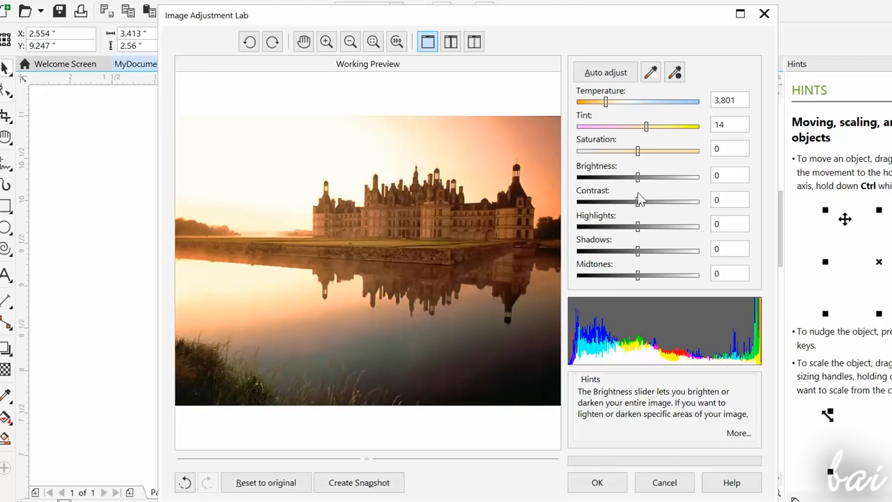
drag(637, 201, 668, 202)
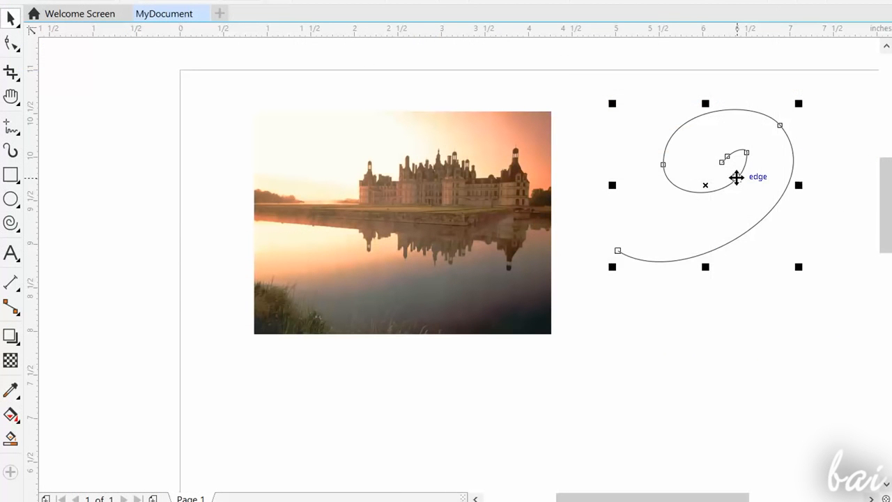
Move the spiral slightly down and right, and shift the castle picture about 0.3 in to the left and slightly up.
drag(736, 178, 745, 195)
click(390, 188)
drag(390, 189, 425, 173)
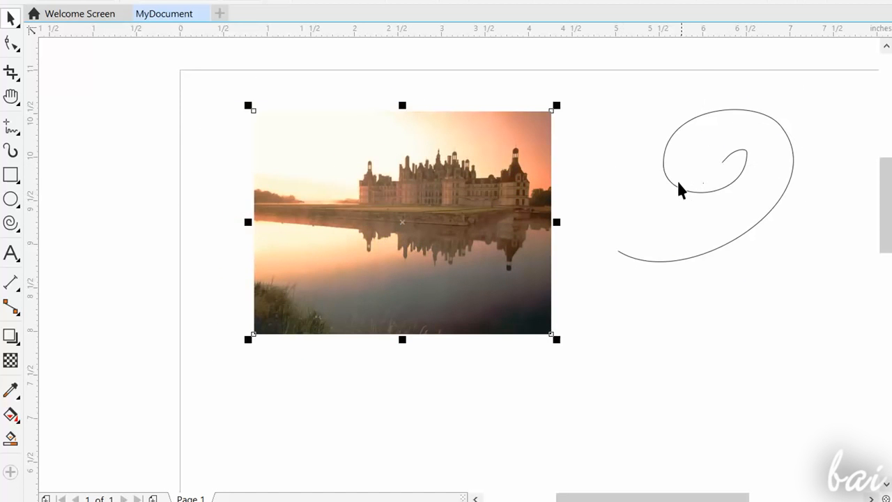
Enlarge and stretch the spiral to about 2.4 in wide and 2.3 in high, and try moving it toward the lower right.
click(677, 186)
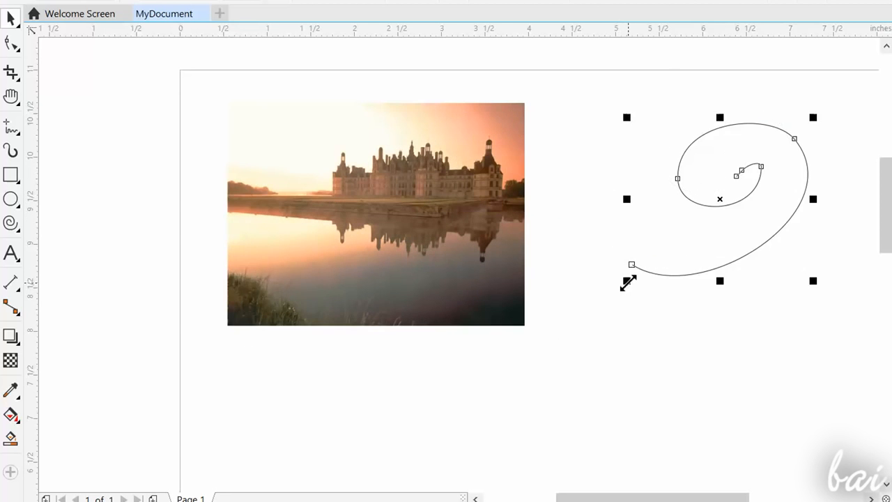
drag(627, 282, 627, 332)
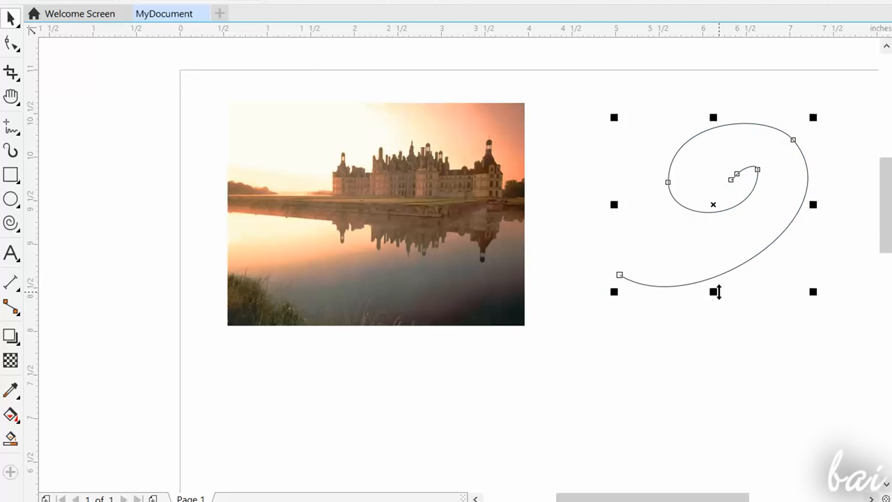
drag(716, 292, 713, 374)
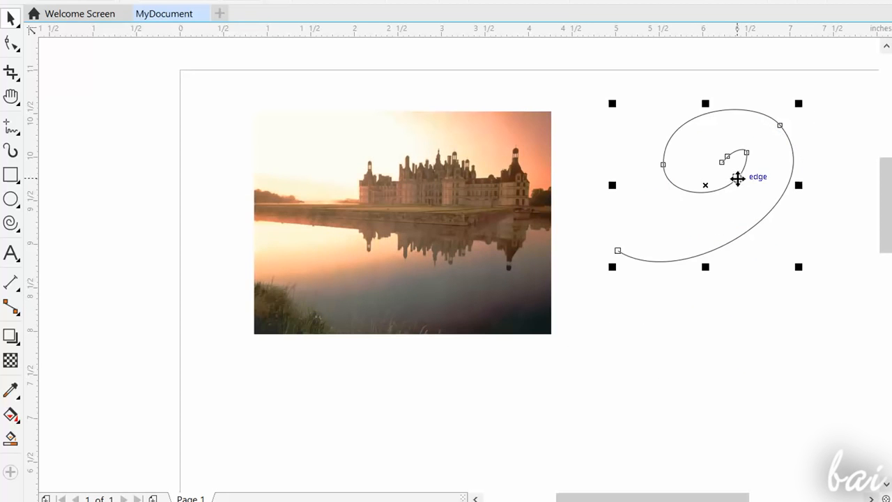
drag(736, 178, 793, 210)
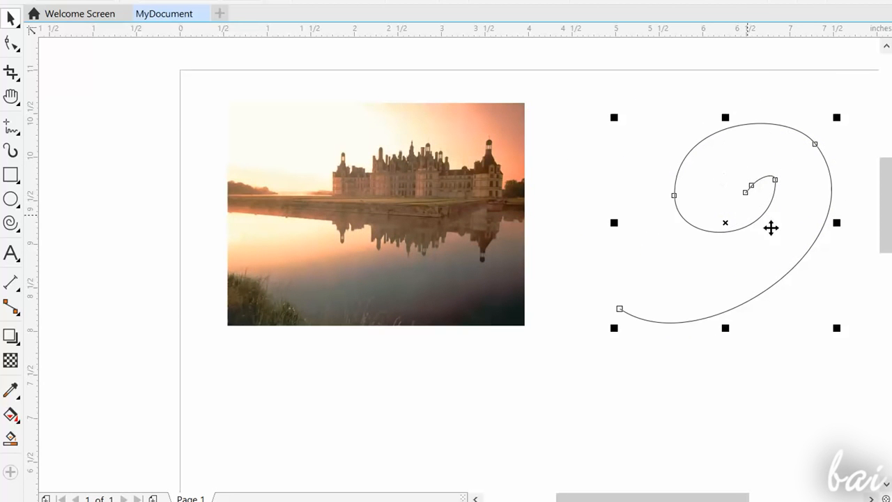
Try skewing the spiral horizontally, and rotate it slightly counterclockwise about its centre.
click(748, 223)
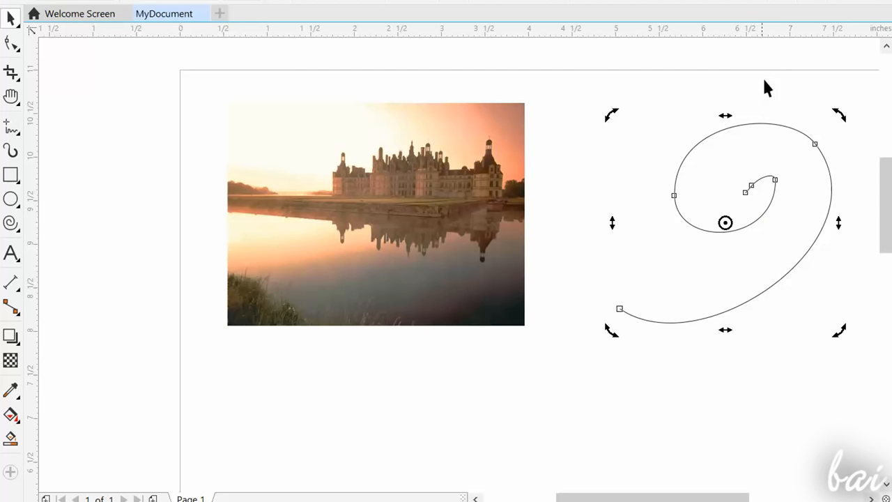
drag(726, 116, 636, 106)
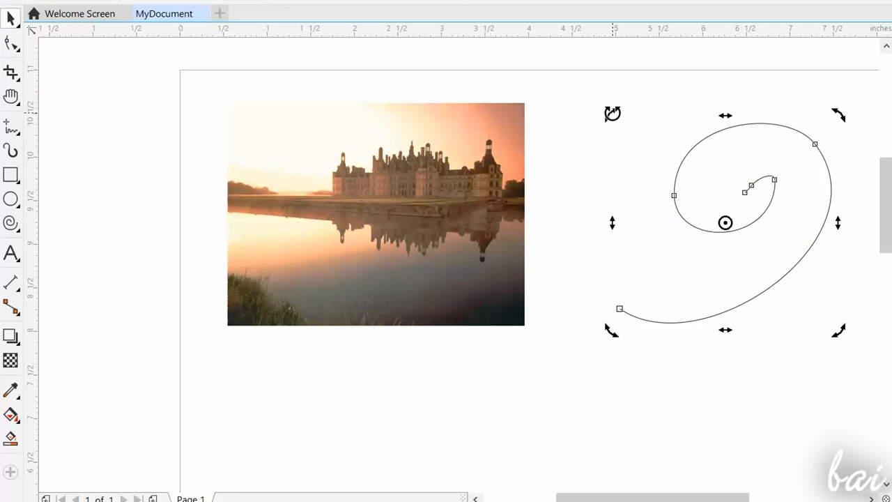
mouse_move(611, 113)
mouse_down()
mouse_move(566, 181)
mouse_move(556, 251)
mouse_move(707, 71)
mouse_move(799, 89)
mouse_move(614, 129)
mouse_up()
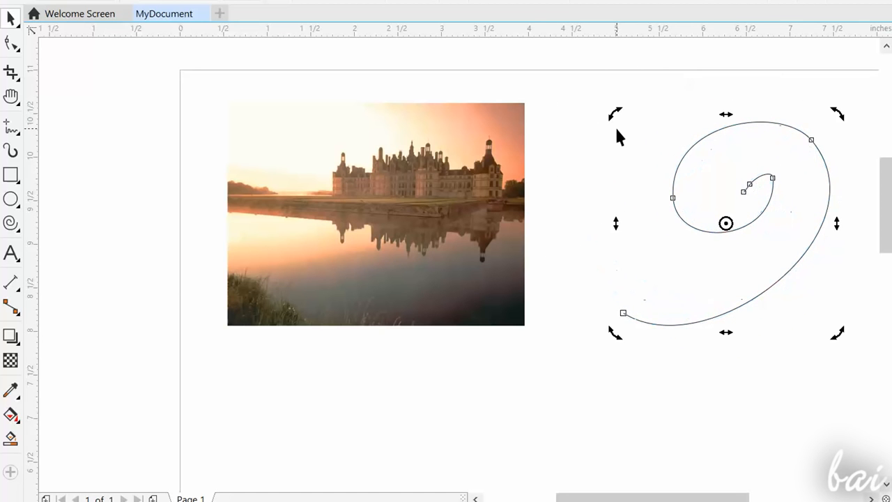
Rotate the castle picture clockwise about its centre.
click(372, 179)
click(373, 180)
drag(532, 91, 559, 186)
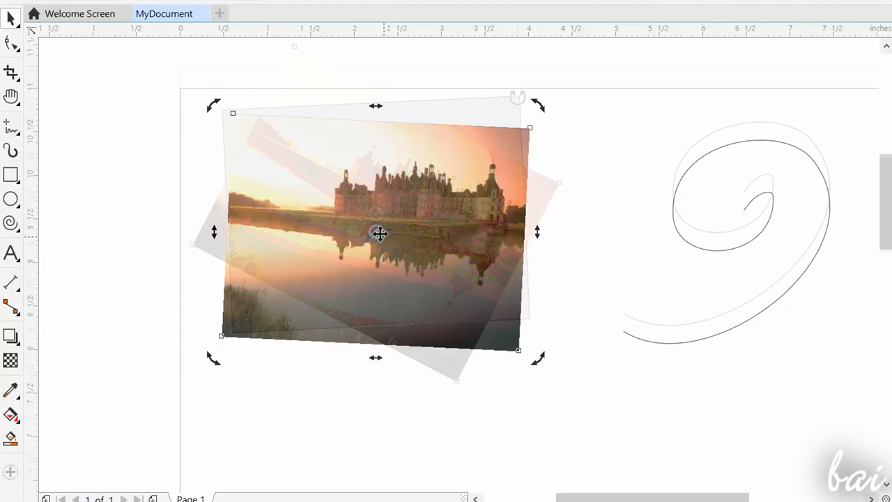
Move the castle picture's rotation centre into its lower-right area and try rotating the picture counterclockwise around it.
drag(374, 231, 455, 297)
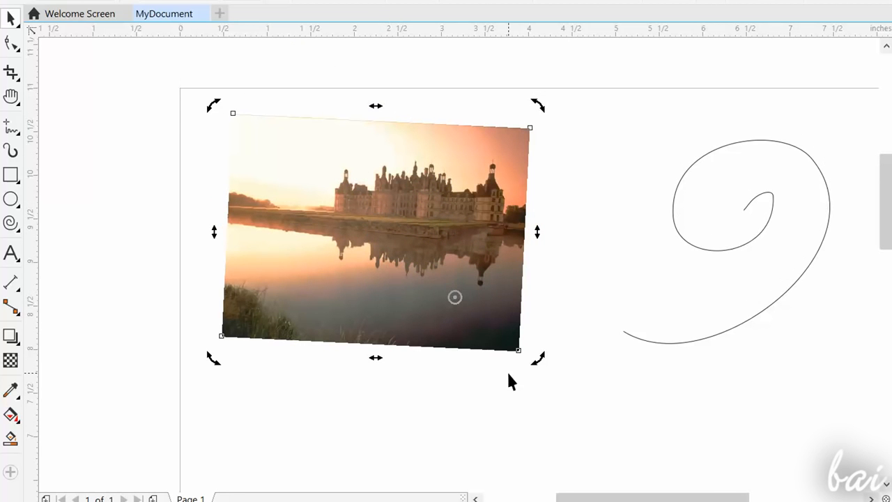
drag(538, 105, 423, 119)
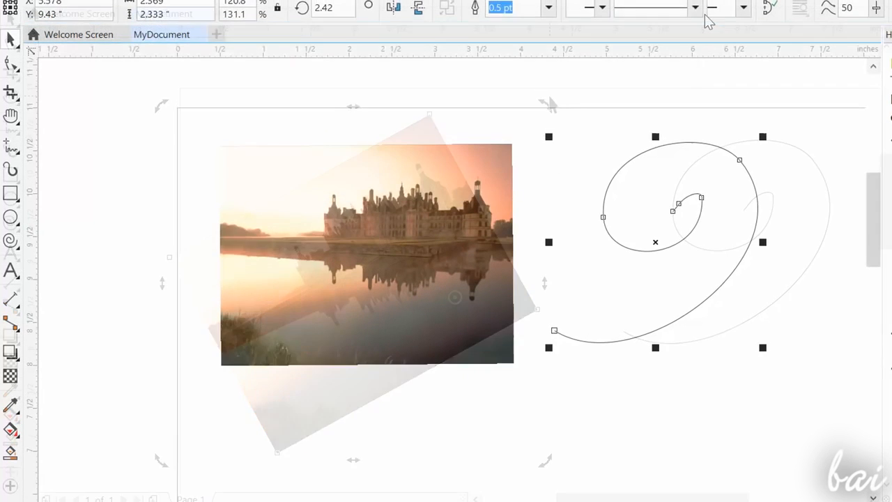
Try two dotted line styles on the spiral and return its outline to a solid line.
click(689, 19)
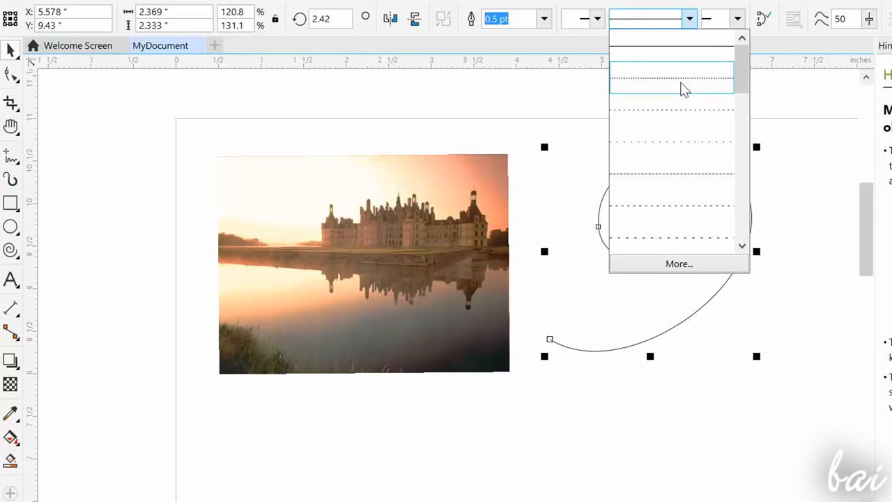
click(683, 77)
click(689, 20)
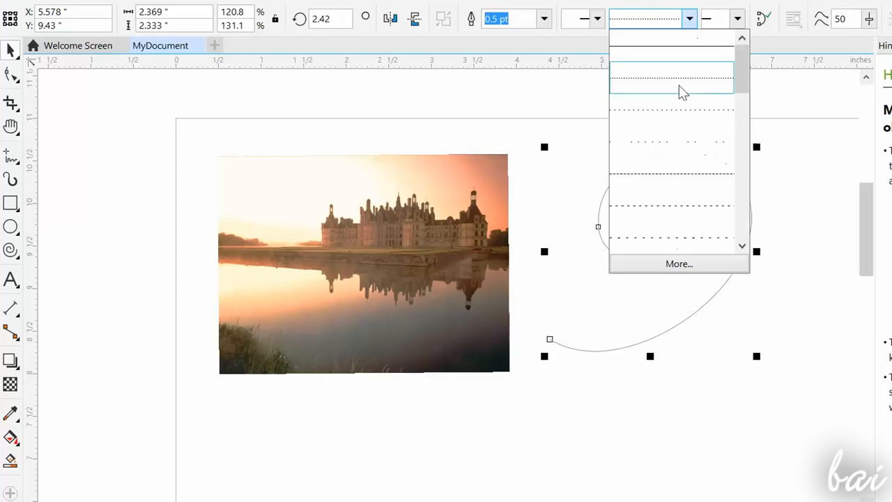
click(688, 148)
click(690, 19)
click(667, 50)
Try a solid triangular arrowhead at the end of the spiral and remove it again.
click(737, 20)
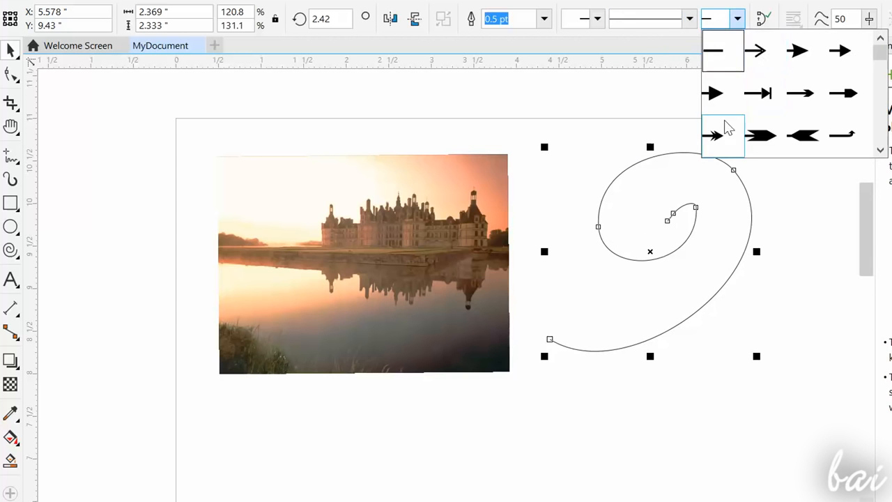
click(725, 96)
click(737, 20)
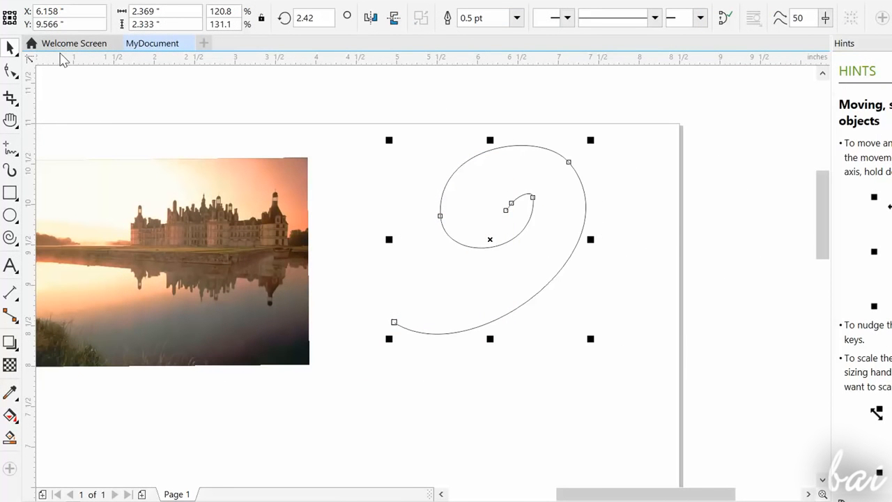
Set the spiral's vertical position to 11 in, and change it to 8.0 in.
drag(64, 25, 35, 28)
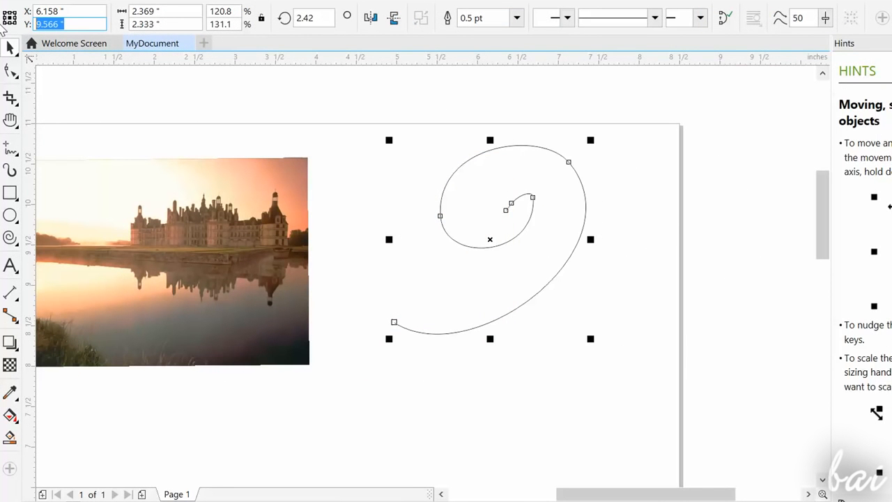
text(11)
key(Return)
double_click(41, 24)
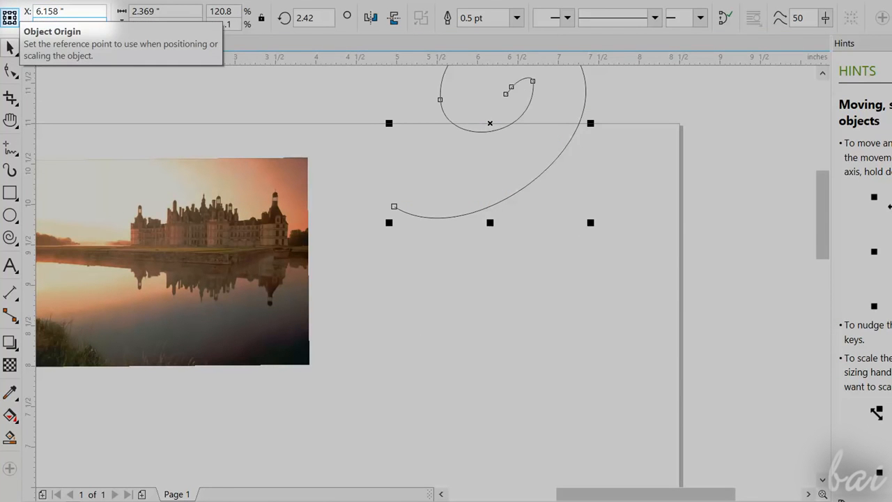
key(Return)
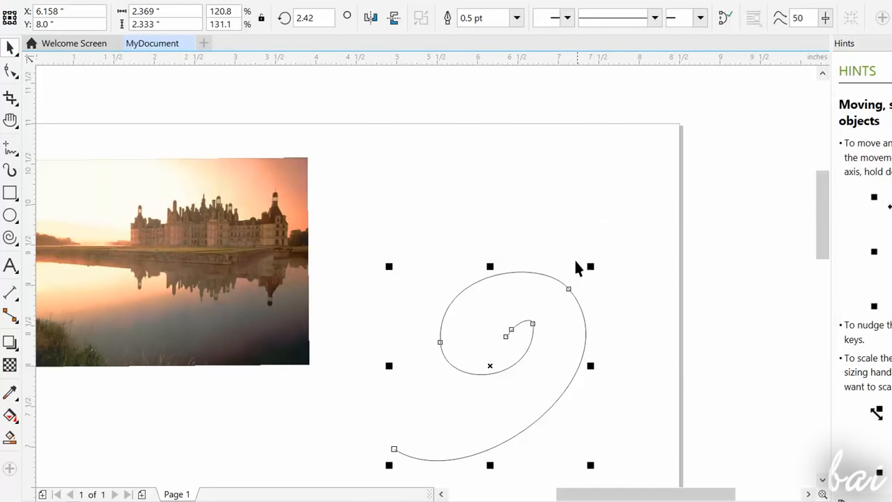
Move the spiral up to about X 6.02 in, Y 9.24 in, and narrow it to about 2 in wide.
drag(467, 313, 456, 214)
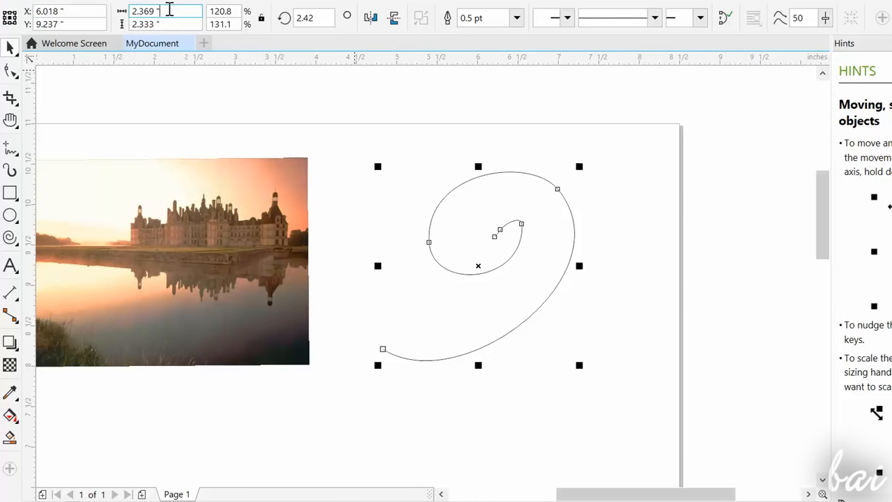
drag(148, 6, 109, 10)
text(3)
key(Return)
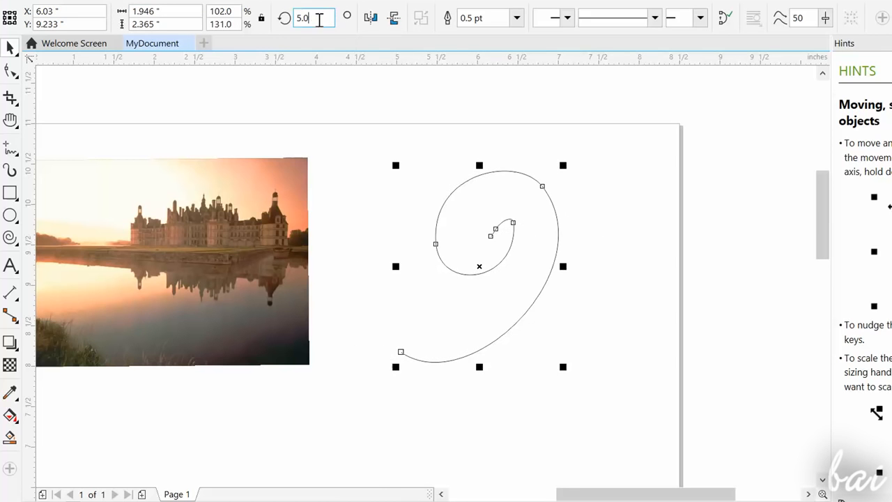
Set the spiral's rotation angle to 5.0 and finally to 360.0, and try mirroring it horizontally.
key(Return)
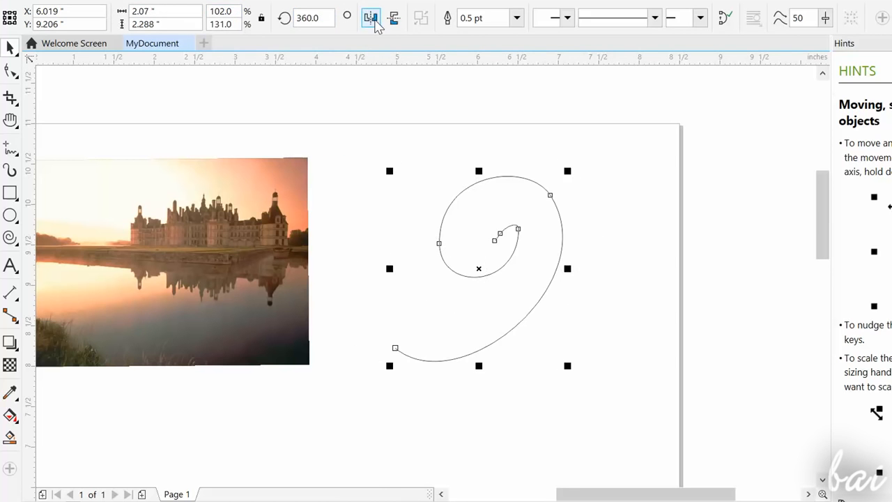
click(371, 19)
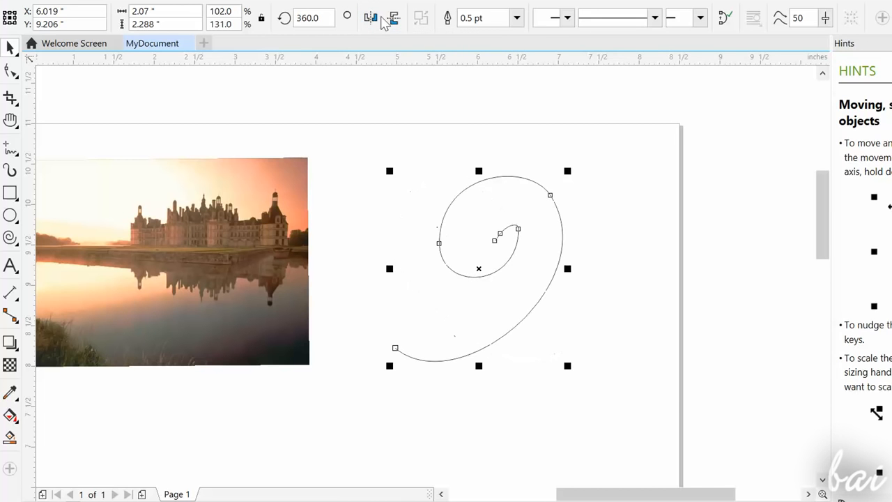
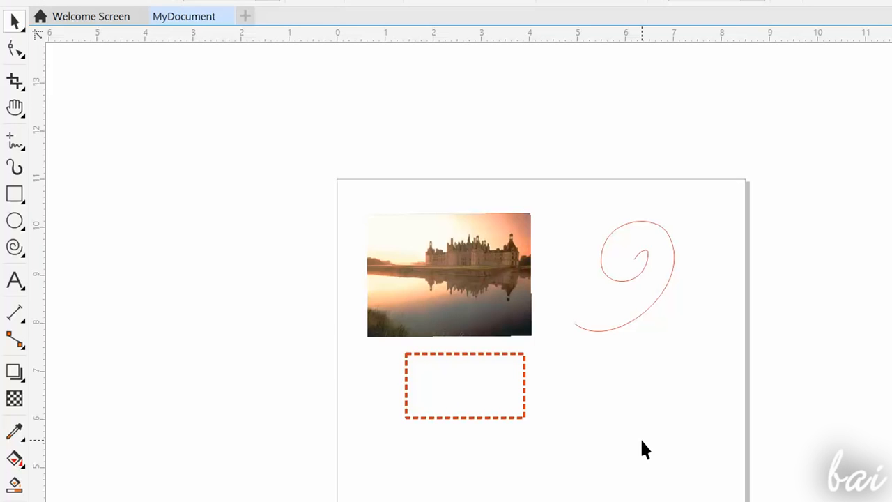
Try the Eraser on the castle picture with a wavy strip, undo it, and erase along a straight diagonal line.
click(13, 25)
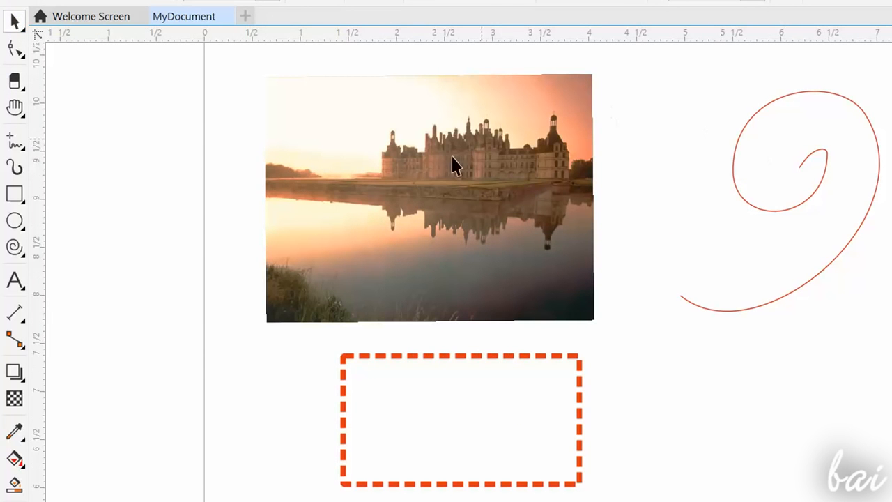
click(432, 195)
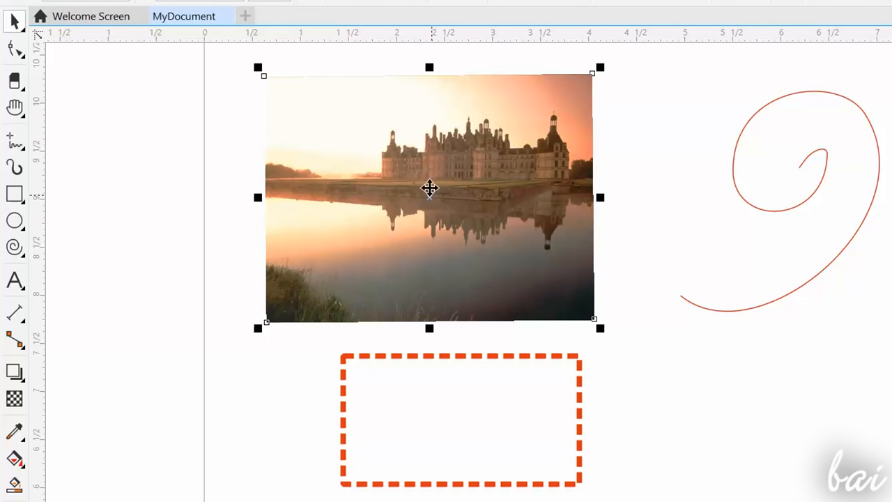
click(15, 88)
click(112, 149)
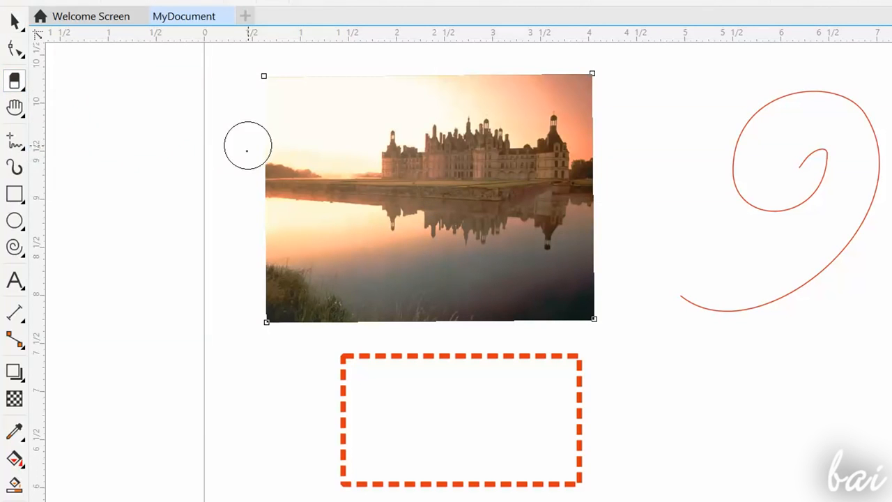
mouse_move(250, 190)
mouse_down()
mouse_move(281, 211)
mouse_move(340, 196)
mouse_move(394, 145)
mouse_move(451, 207)
mouse_move(485, 218)
mouse_move(543, 154)
mouse_move(599, 178)
mouse_up()
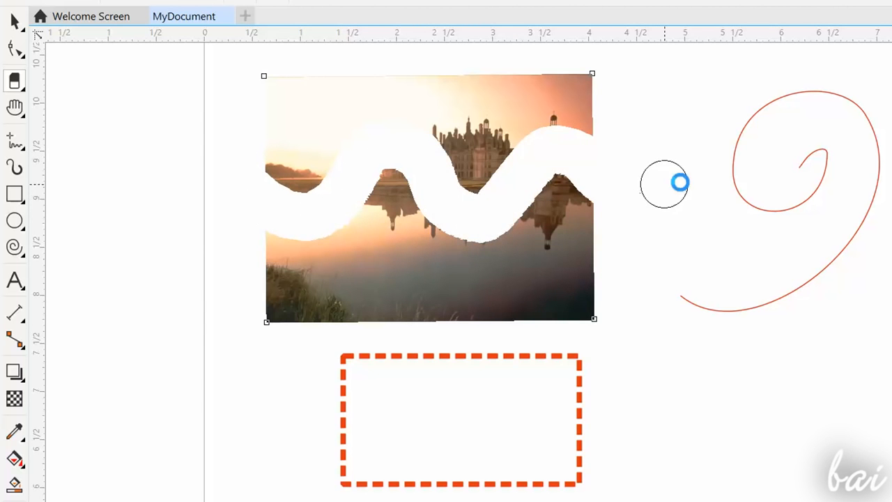
key(ctrl+z)
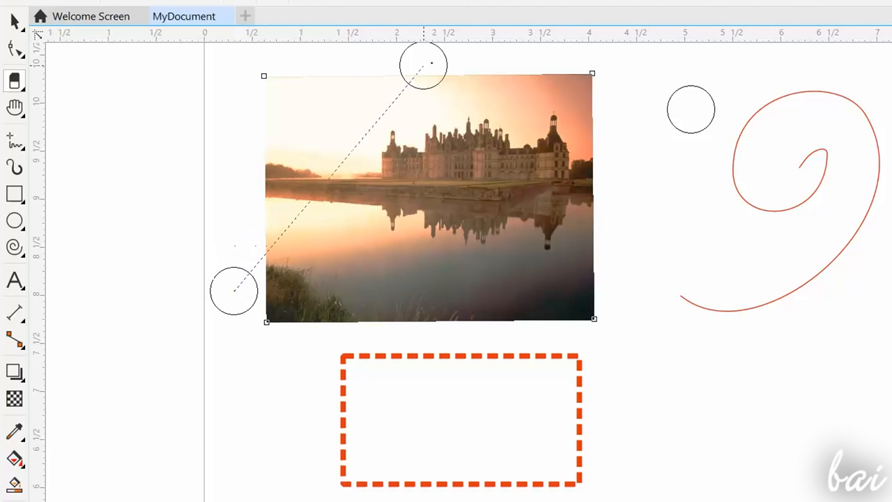
click(580, 82)
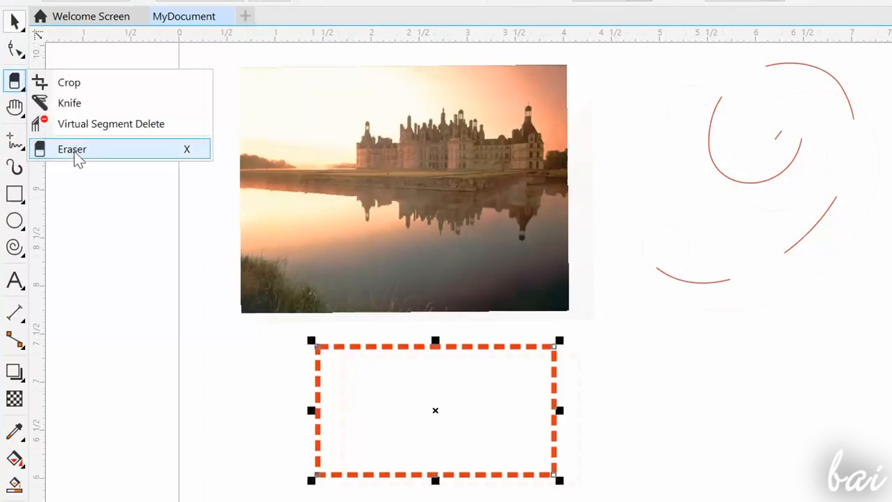
Cut the dashed orange rectangle diagonally in two with the Eraser and try moving the result slightly to the right.
click(75, 149)
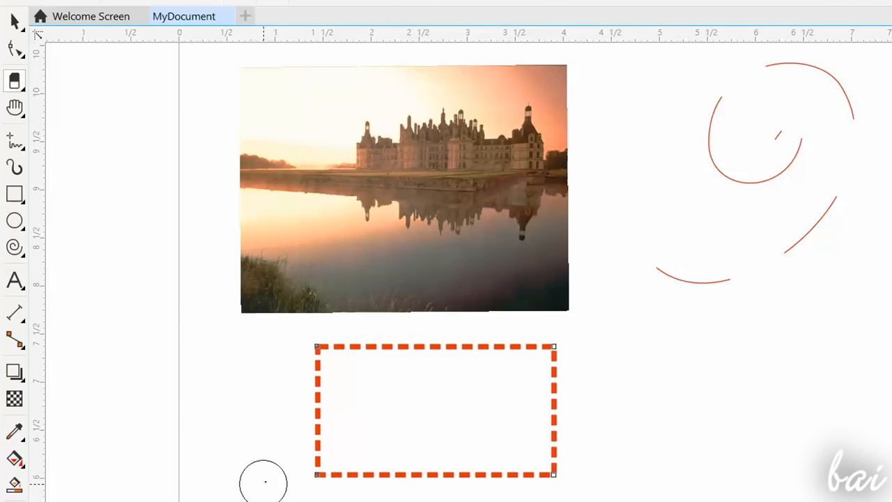
click(612, 351)
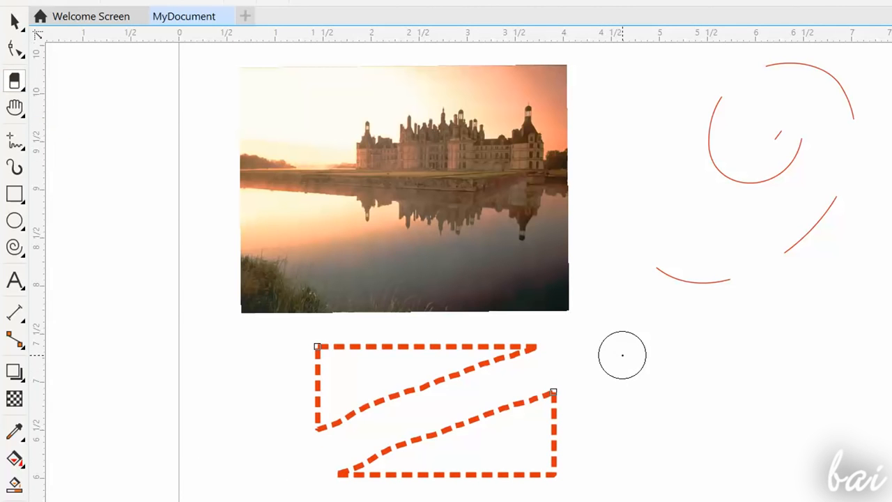
key(space)
drag(466, 423, 486, 421)
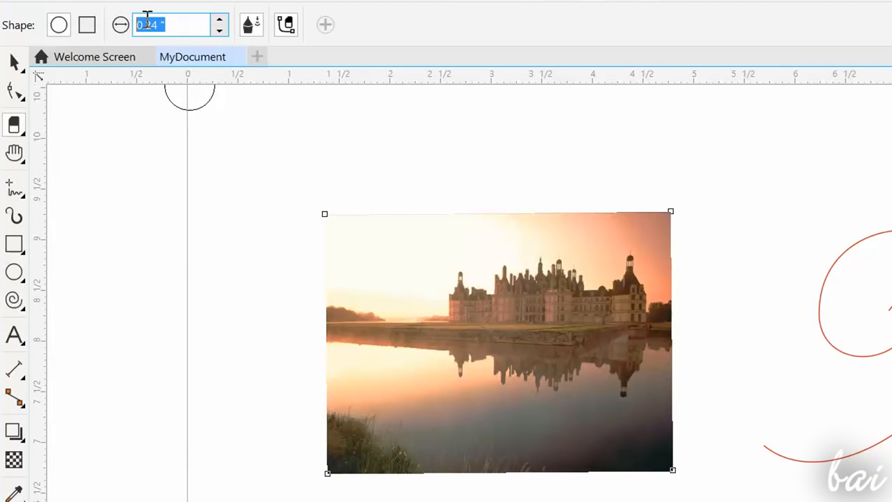
Set the Eraser nib size to 0.1 in and erase a thin winding strip through the castle picture.
text(.1)
key(Return)
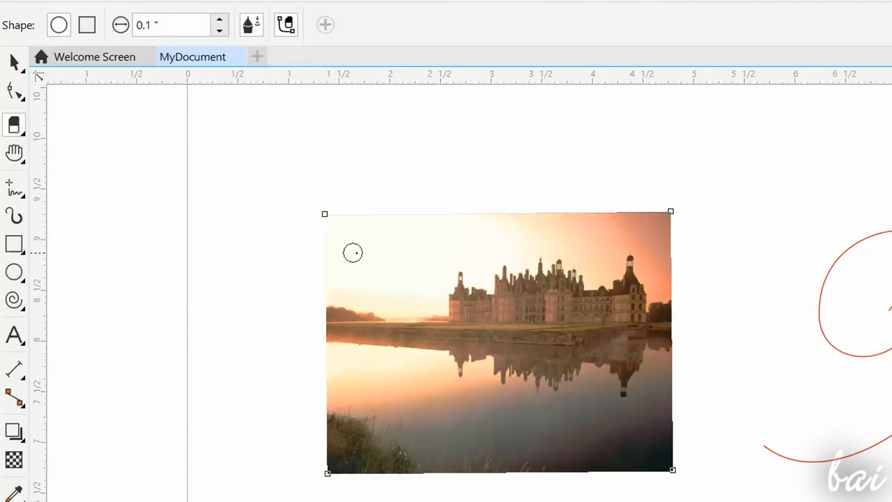
drag(452, 318, 551, 355)
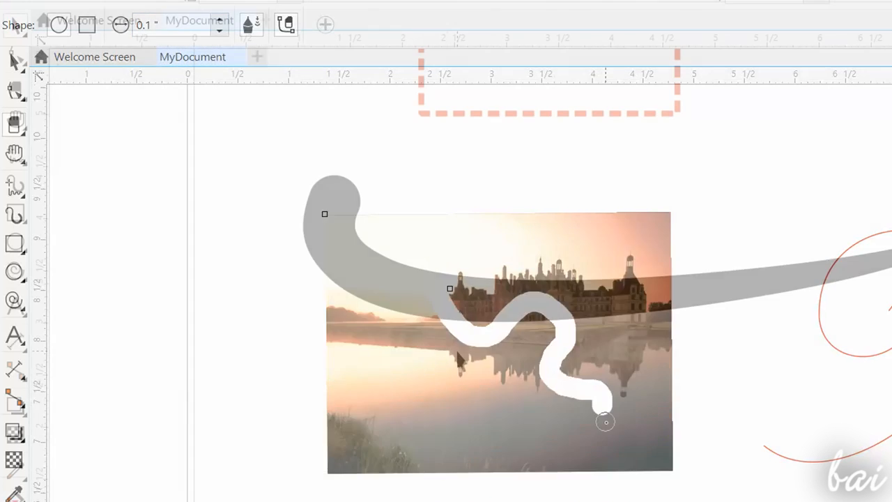
Select the thick black brush stroke and apply the Eraser near its rounded end.
click(467, 298)
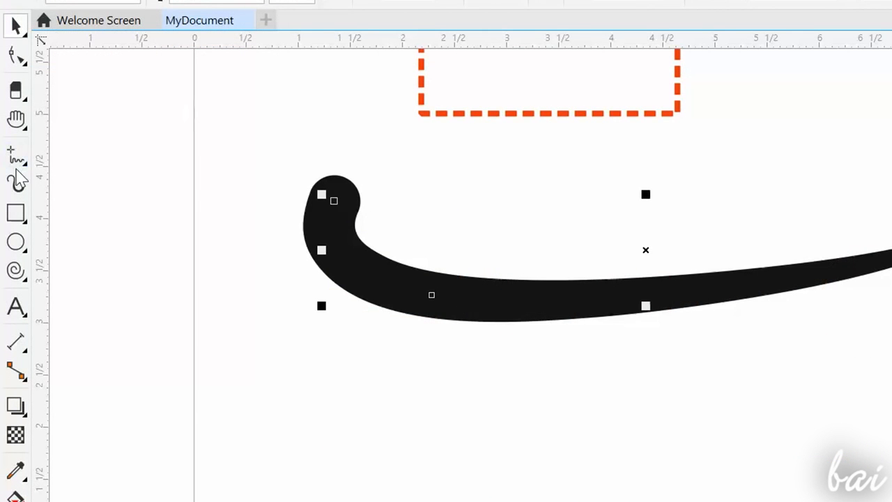
click(15, 92)
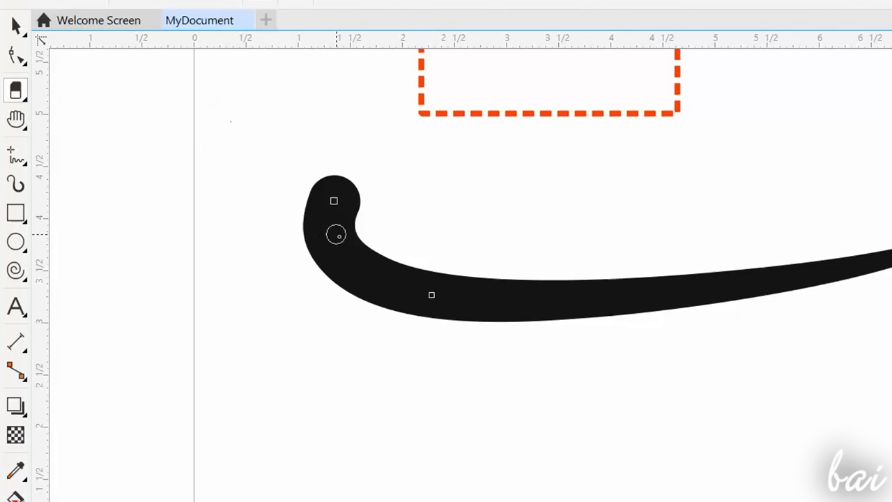
click(336, 235)
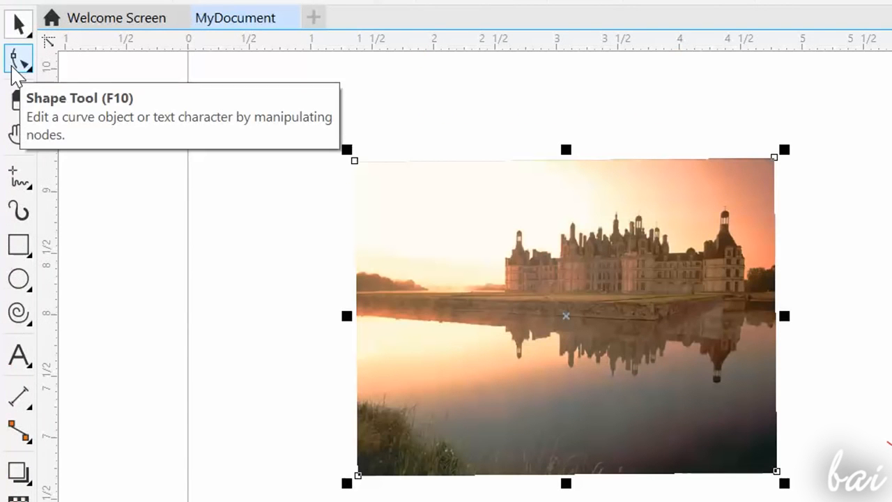
Try reshaping the castle picture's outline with the Shape tool, adjusting its upper-left corner and pulling both side edges inward at mid-height.
click(17, 69)
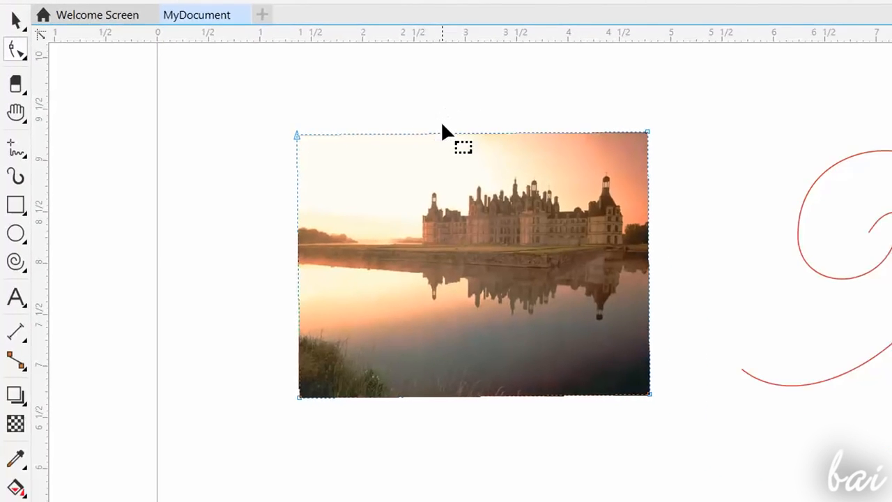
scroll(531, 147, up, 2)
click(575, 163)
drag(408, 111, 208, 88)
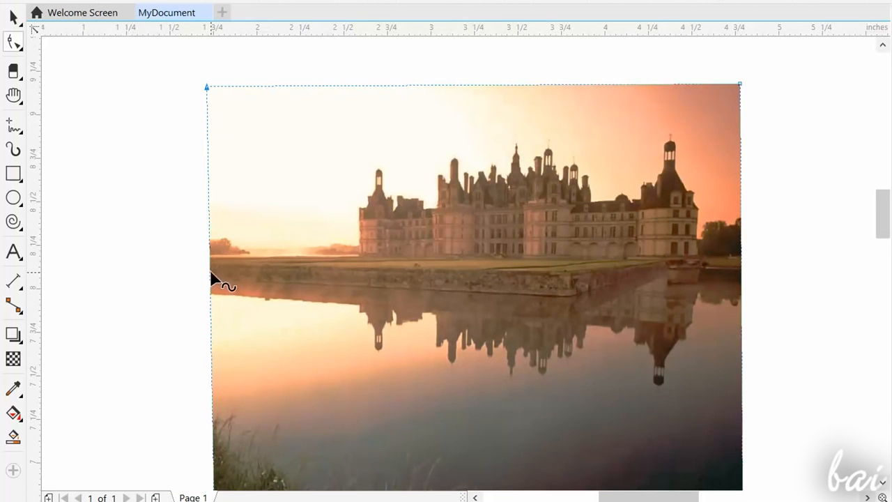
drag(213, 271, 355, 283)
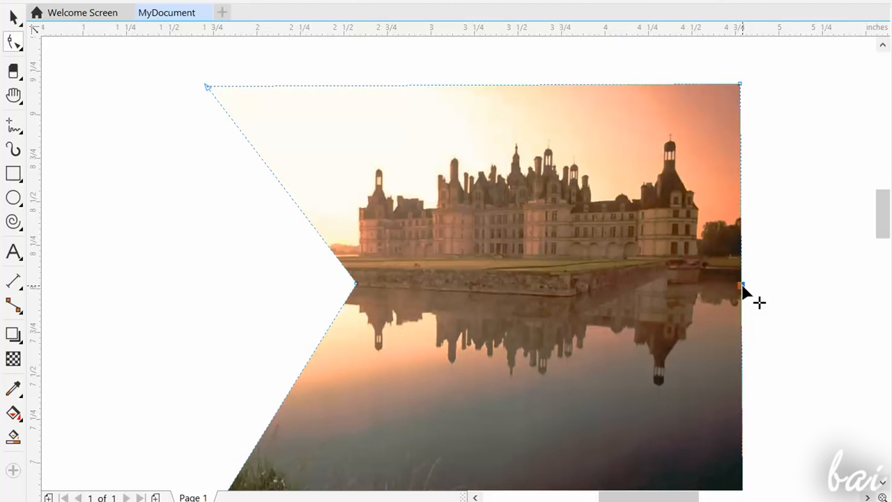
drag(685, 299, 598, 295)
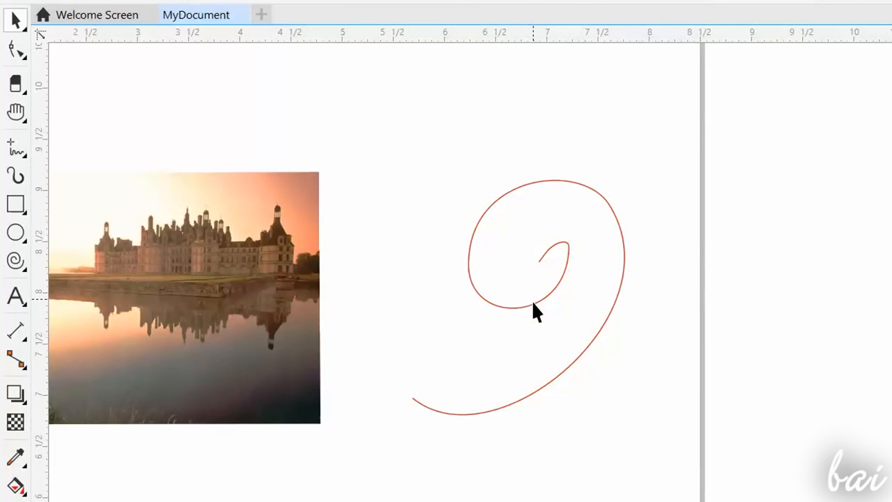
Select the red spiral curve and try the Twirl tool along its left side.
click(531, 300)
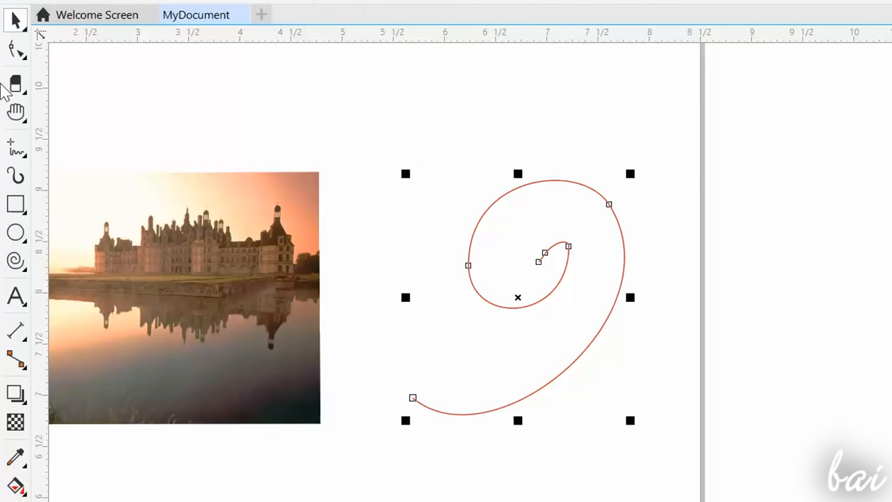
click(20, 53)
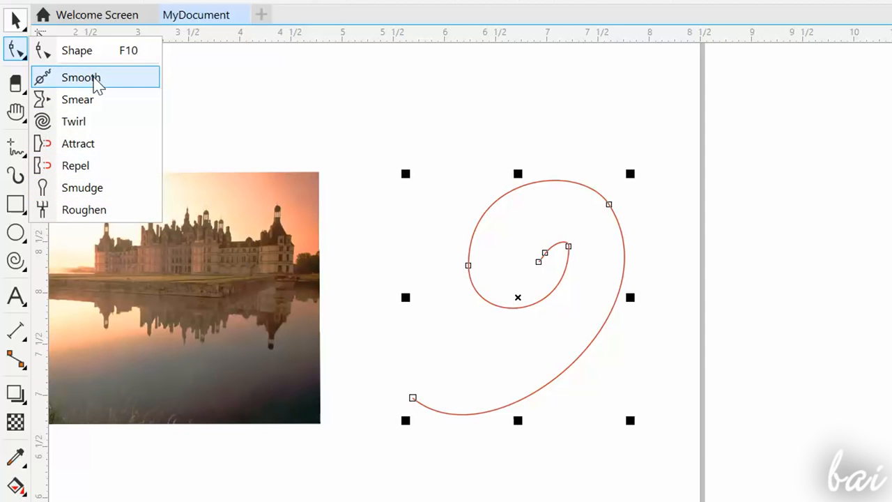
click(85, 123)
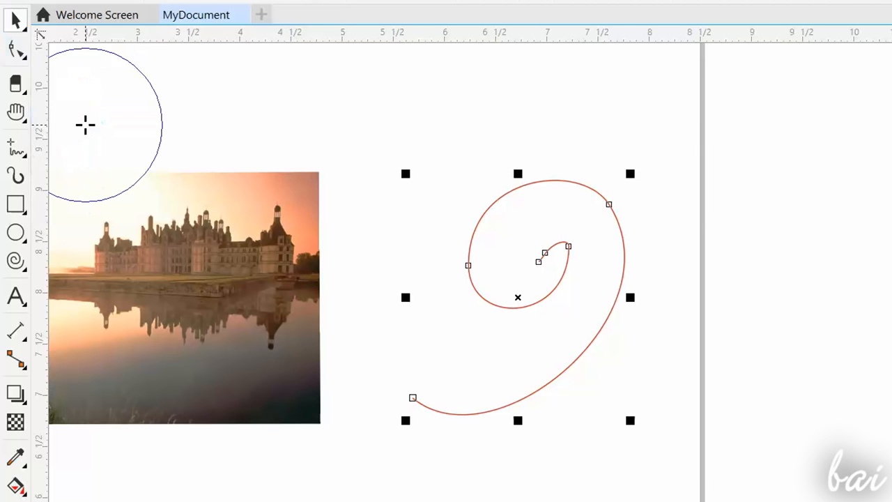
mouse_move(428, 216)
mouse_down()
mouse_move(493, 258)
mouse_move(588, 285)
mouse_move(597, 318)
mouse_move(515, 391)
mouse_move(442, 402)
mouse_move(409, 438)
mouse_up()
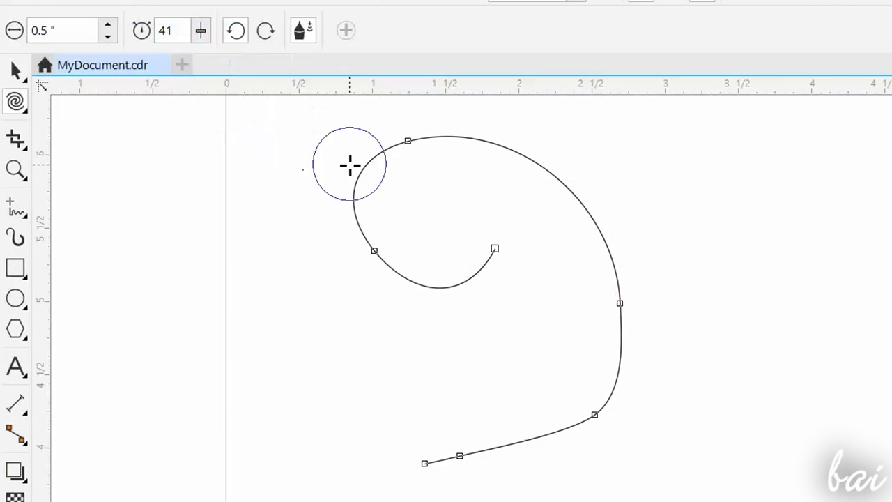
Twirl the upper-left part of the black curve with a 0.5 in nib, raise the twirl rate and twirl the curve again.
mouse_move(350, 166)
mouse_down()
mouse_move(365, 229)
mouse_move(397, 272)
mouse_up()
click(203, 30)
drag(204, 57, 257, 57)
drag(342, 229, 394, 276)
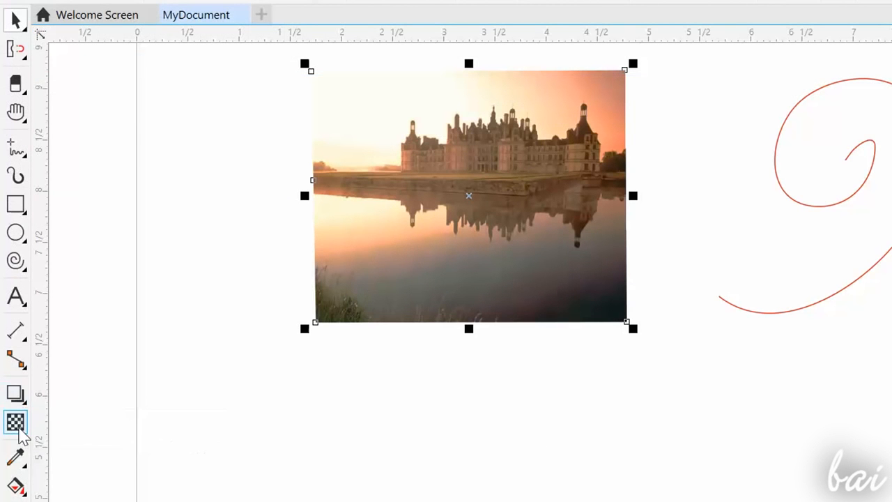
Add a drop shadow toward the castle picture's lower left and apply a transparency gradient running toward its upper right.
click(24, 393)
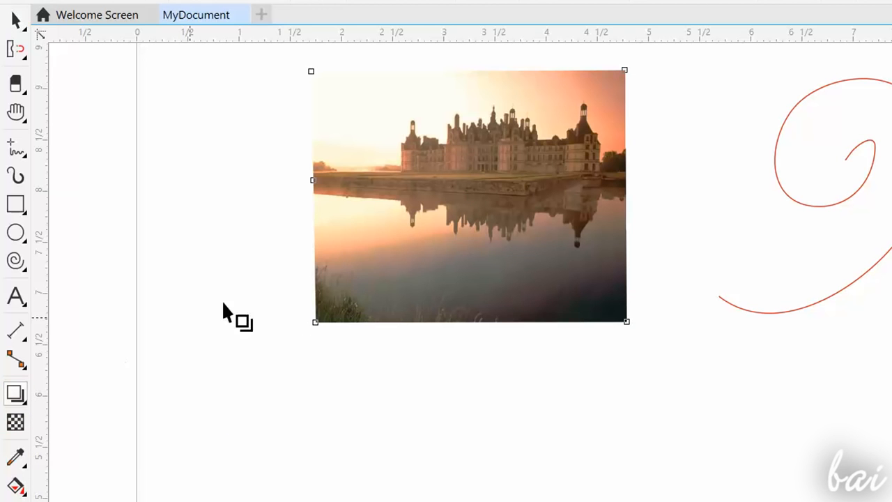
drag(468, 196, 224, 327)
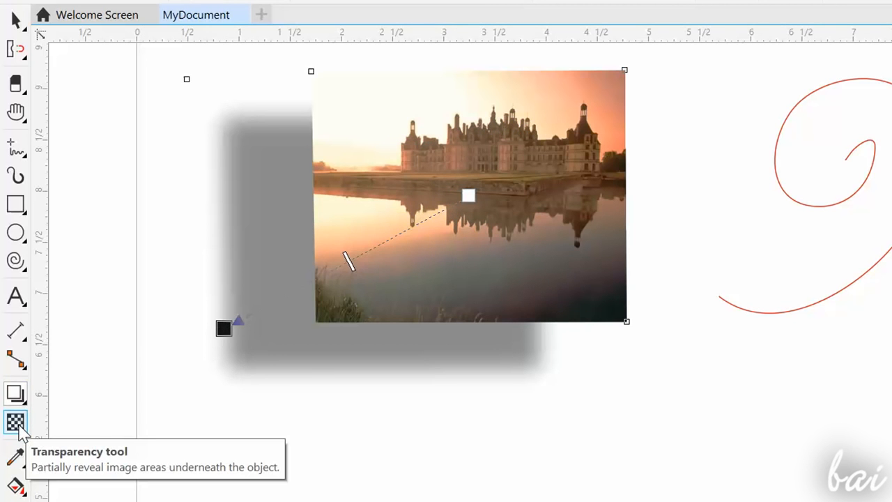
click(20, 426)
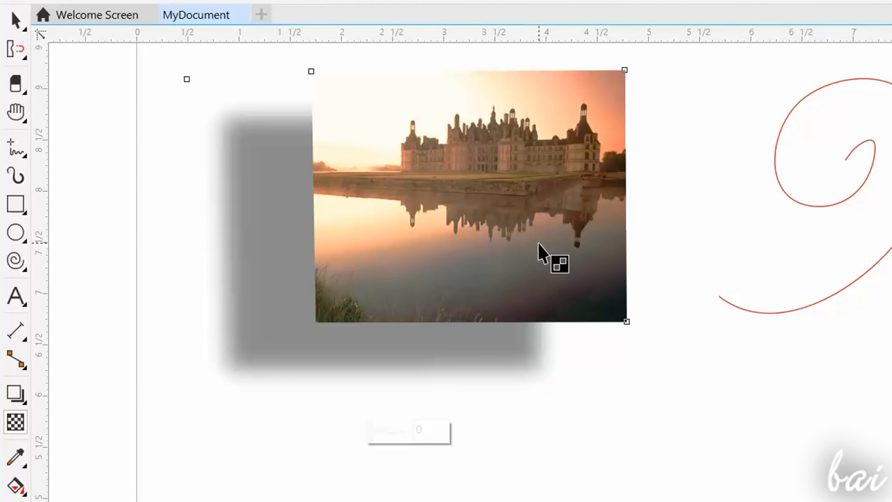
drag(534, 211, 632, 152)
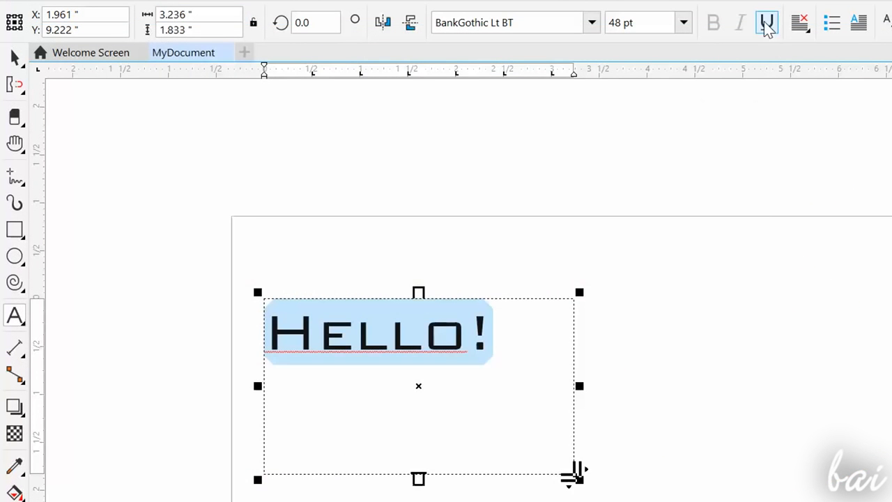
Try underlining and horizontally mirroring the Hello! text, restoring it after each change.
click(767, 25)
click(767, 24)
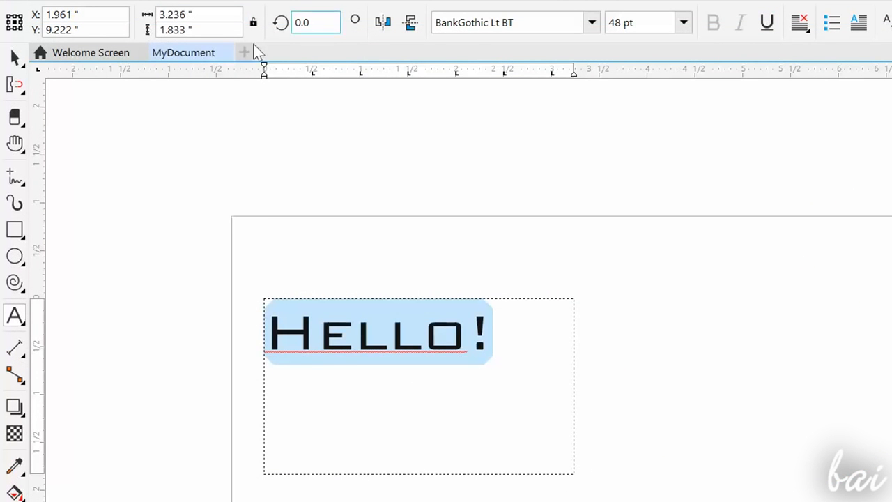
click(384, 23)
click(383, 23)
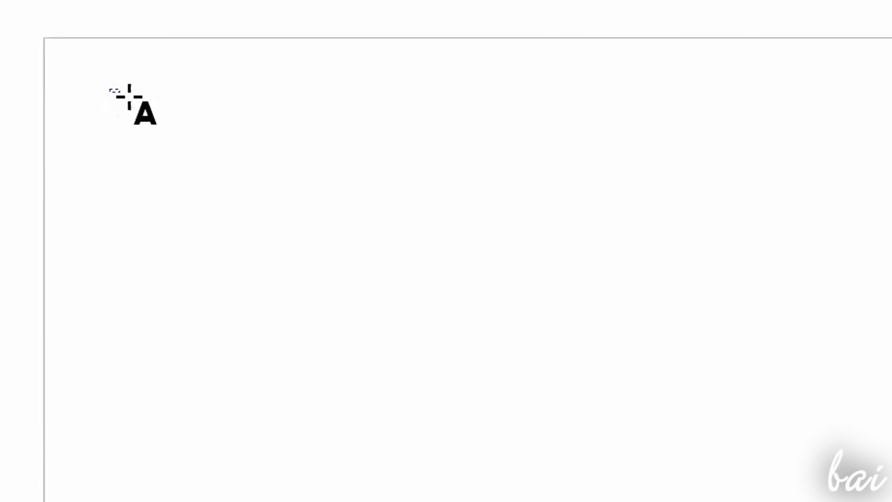
Create a paragraph text frame containing Hello! near the page's upper-left corner, and try narrowing and widening the frame.
drag(129, 96, 560, 401)
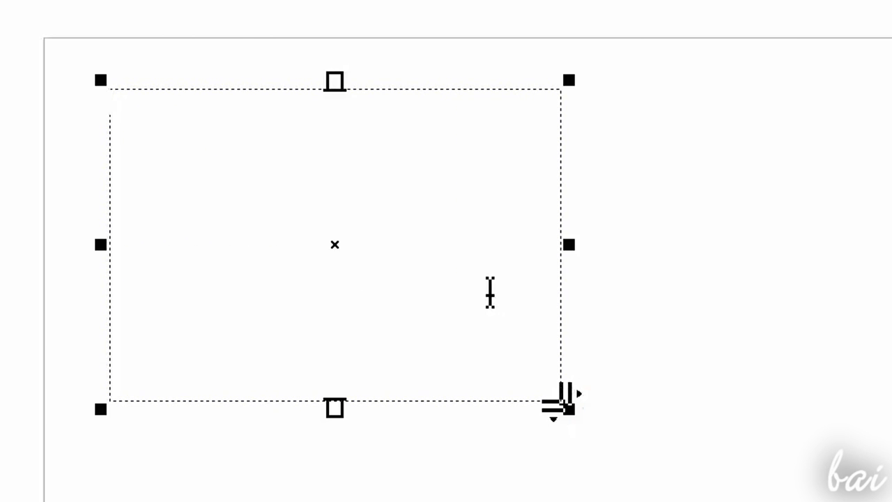
text(Hello!)
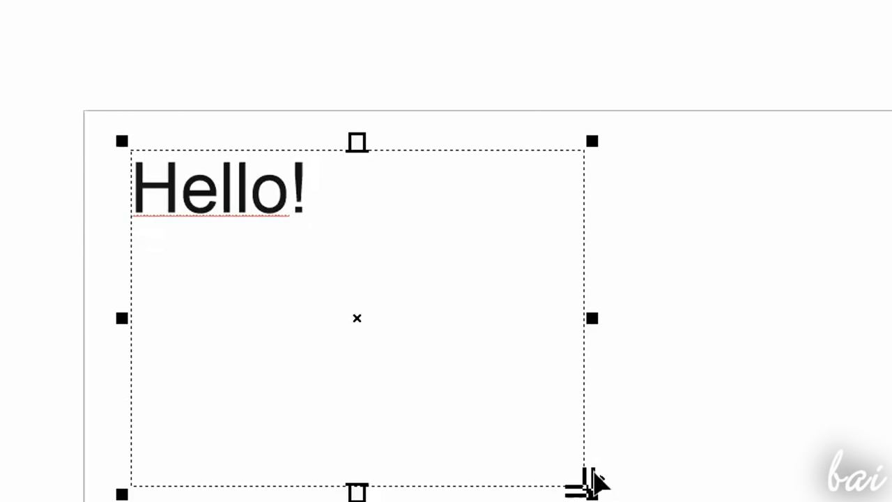
drag(365, 297, 258, 270)
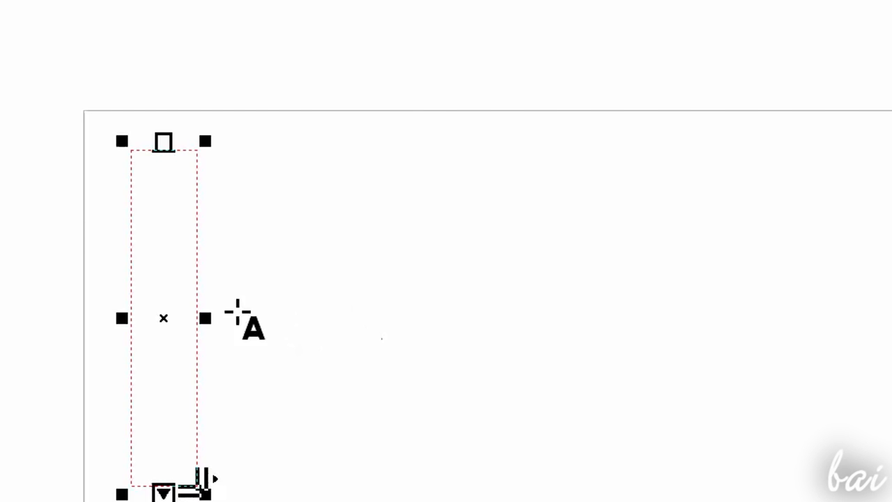
drag(205, 318, 207, 317)
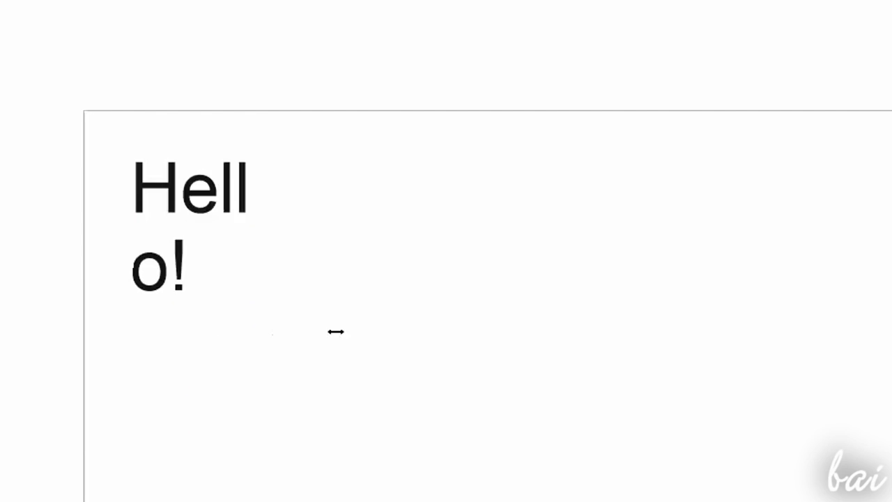
drag(335, 332, 630, 297)
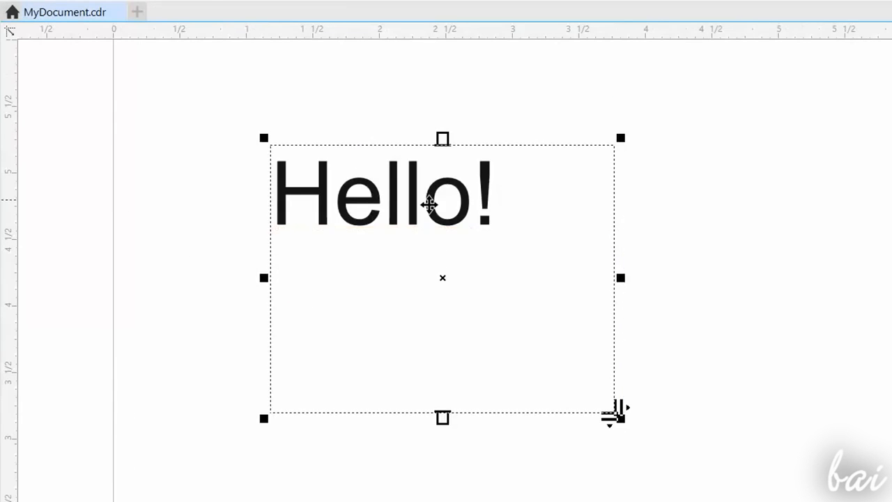
Move the Hello! text frame slightly to the right and try rotating it.
drag(428, 204, 467, 209)
click(467, 209)
drag(669, 144, 715, 228)
drag(705, 94, 533, 76)
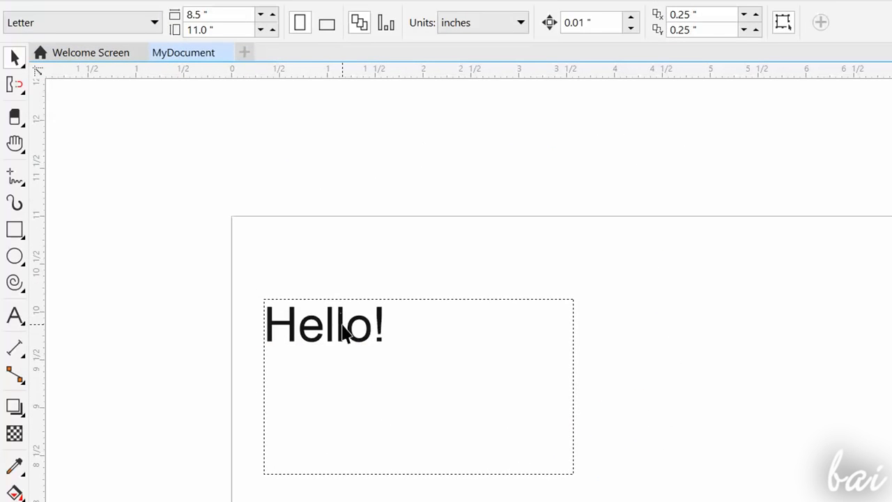
Select the Hello! text and format it in BankGothic Lt BT at 48 pt.
click(343, 329)
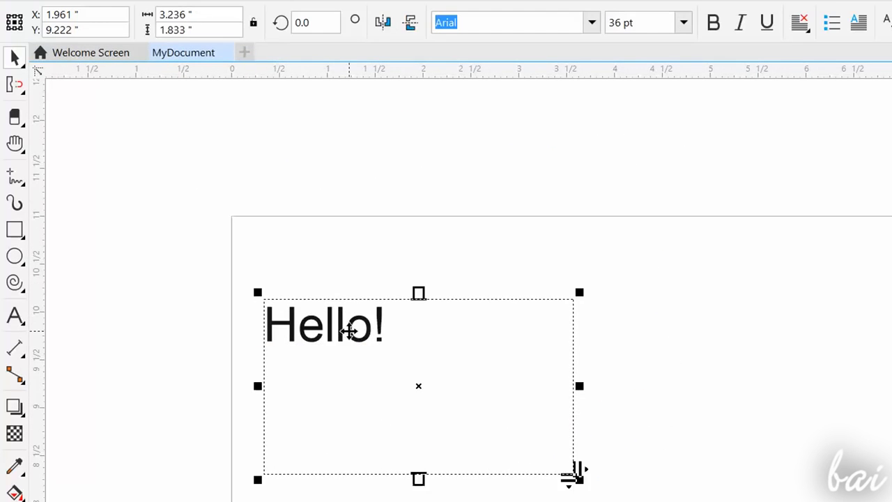
click(396, 336)
drag(298, 335, 378, 345)
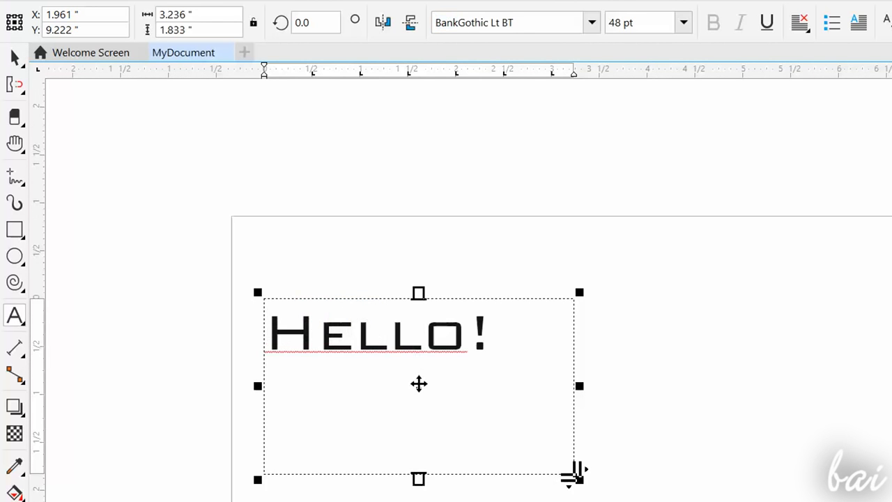
drag(419, 384, 729, 321)
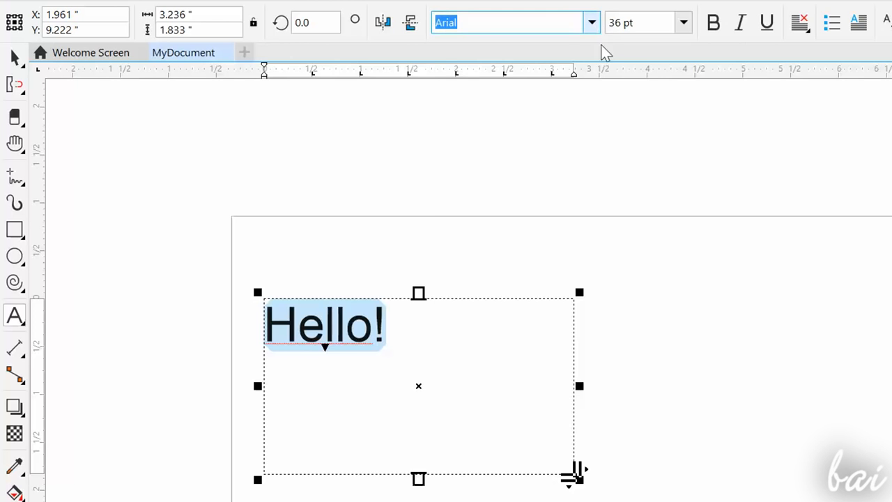
click(591, 23)
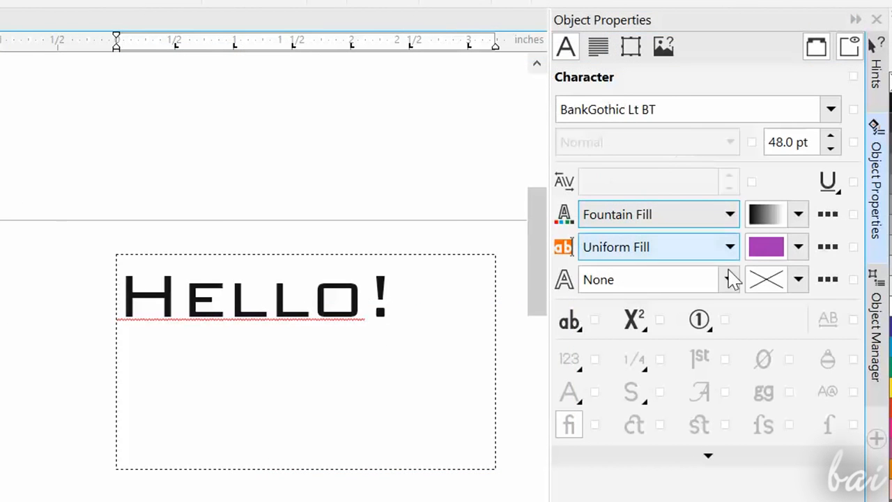
Examine the frame and character properties available for the Hello! text in Object Properties.
click(631, 47)
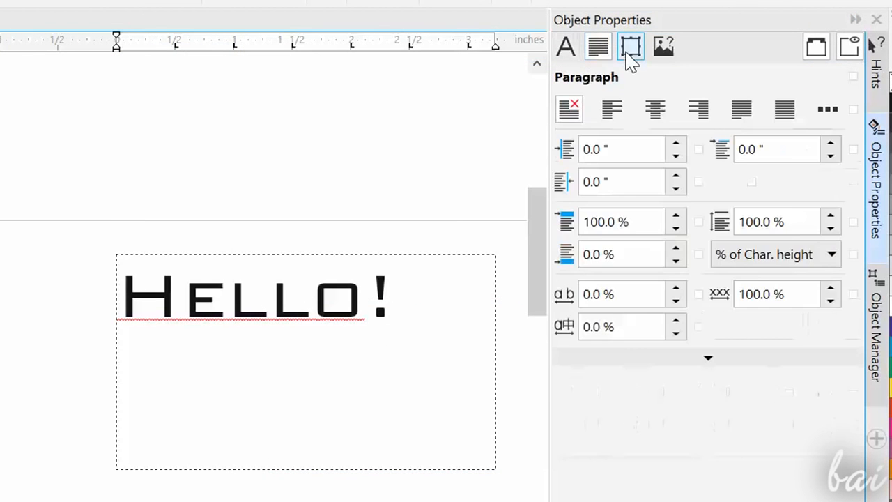
click(663, 50)
click(570, 54)
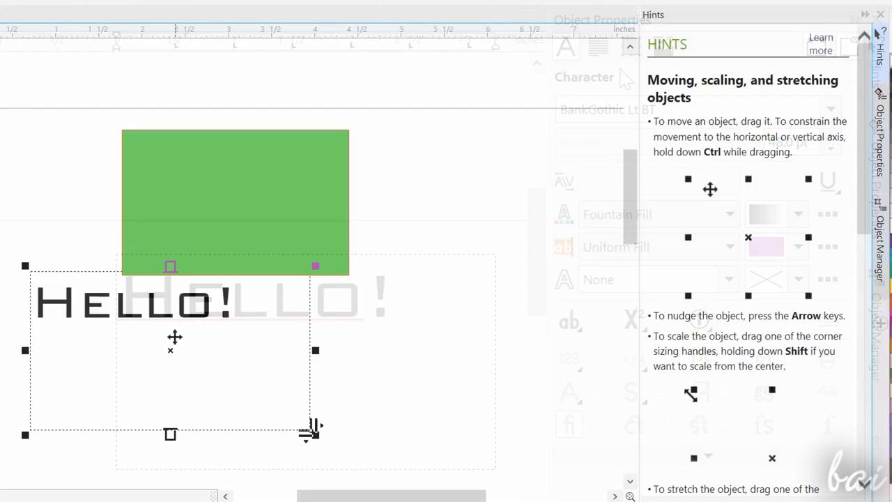
Move the Hello! text frame to overlap the green rectangle and bring the text in front of it in the object order.
drag(172, 353, 213, 278)
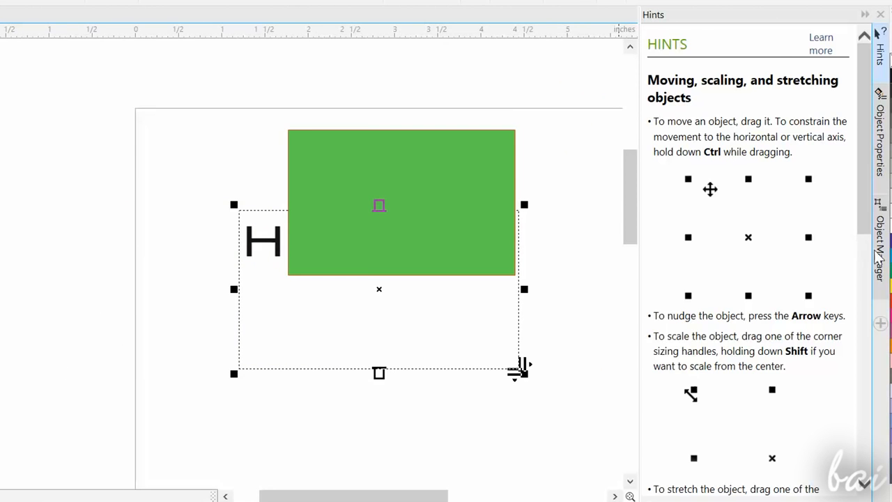
click(878, 254)
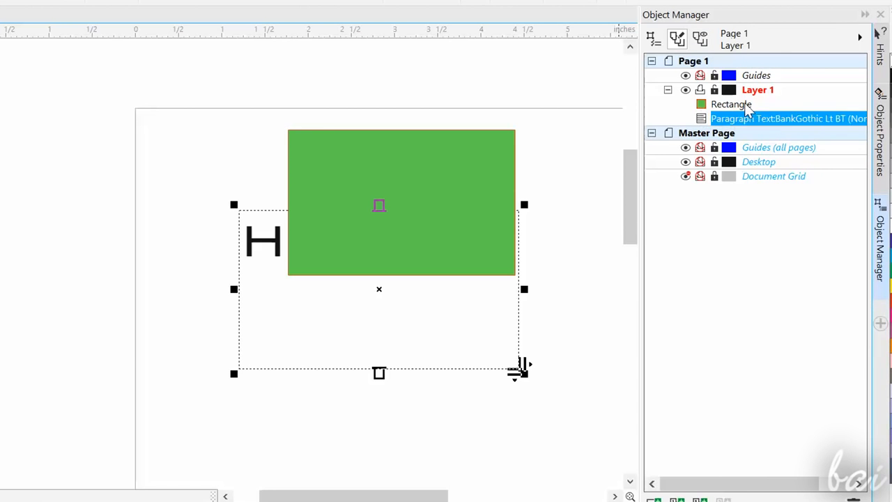
drag(746, 111, 743, 103)
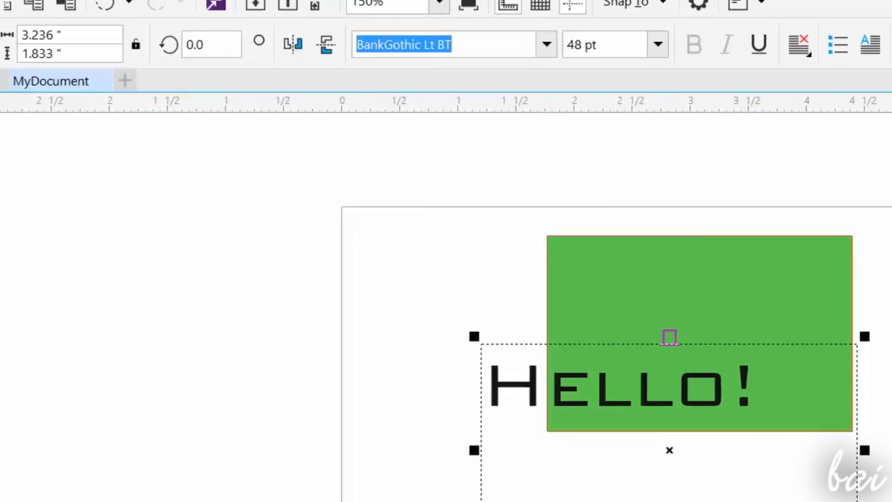
Save the drawing to the Desktop as MyDocument.cdr in CDR - CorelDRAW format and select the saved file there.
click(3, 6)
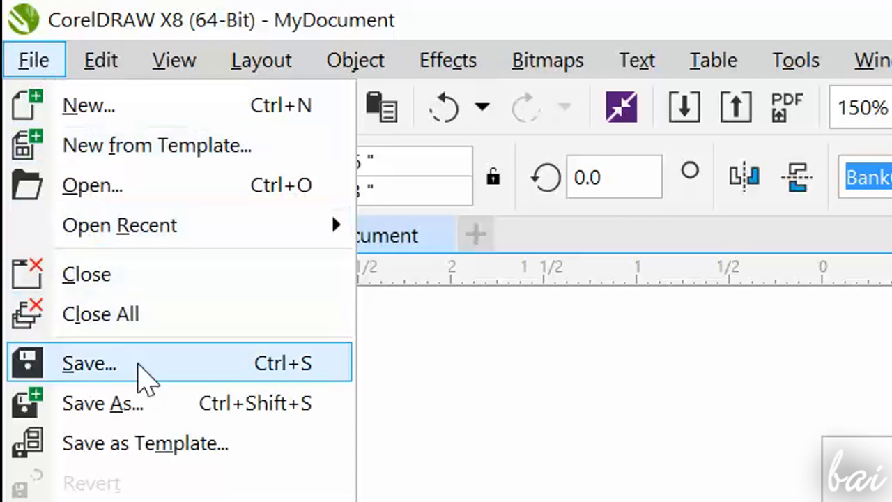
click(167, 400)
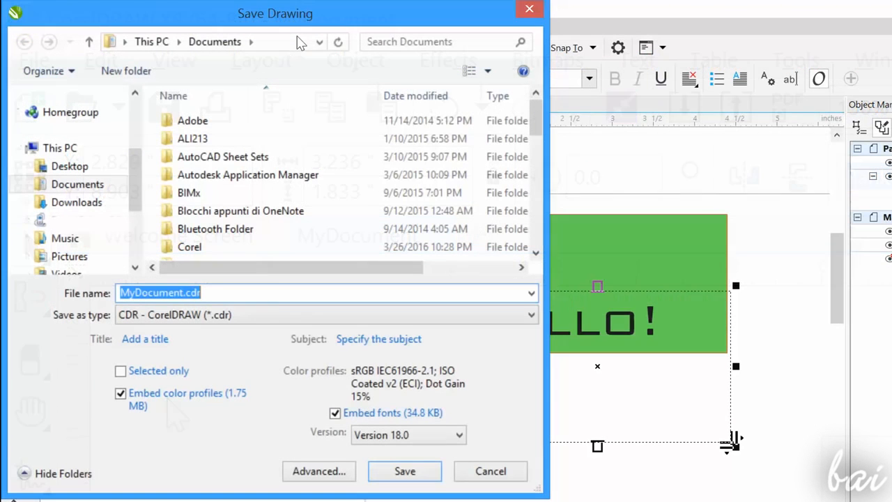
click(255, 315)
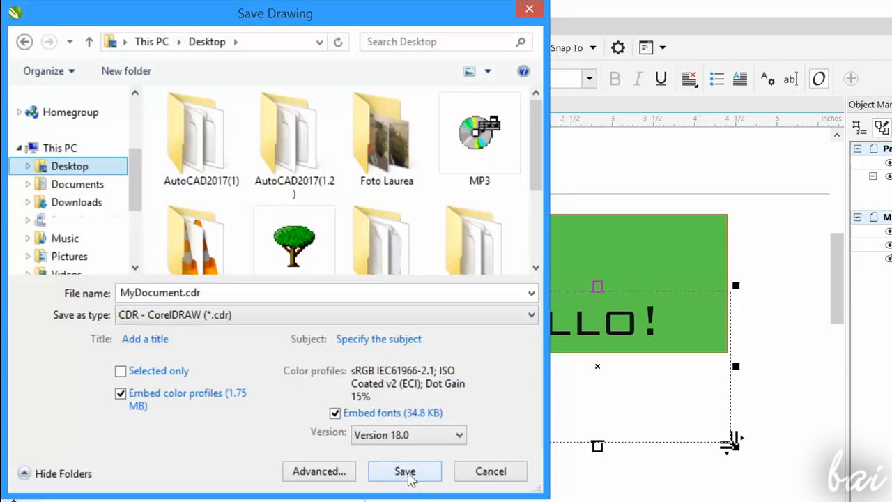
click(404, 472)
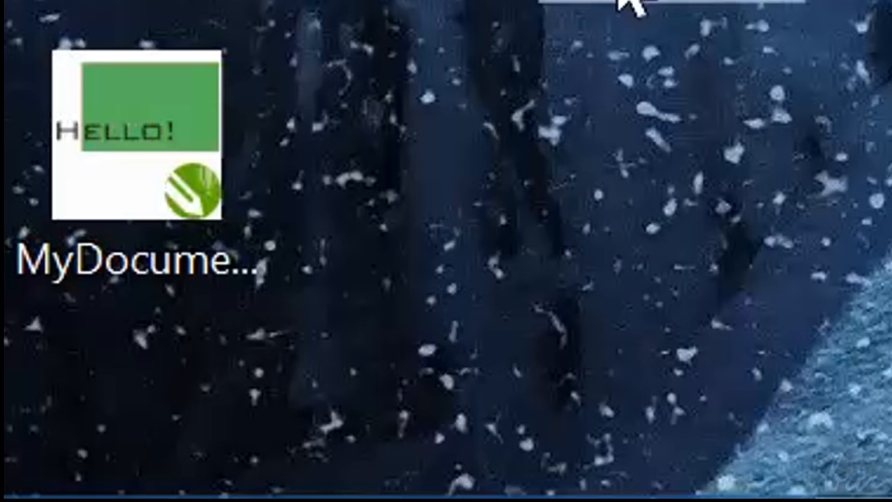
click(230, 200)
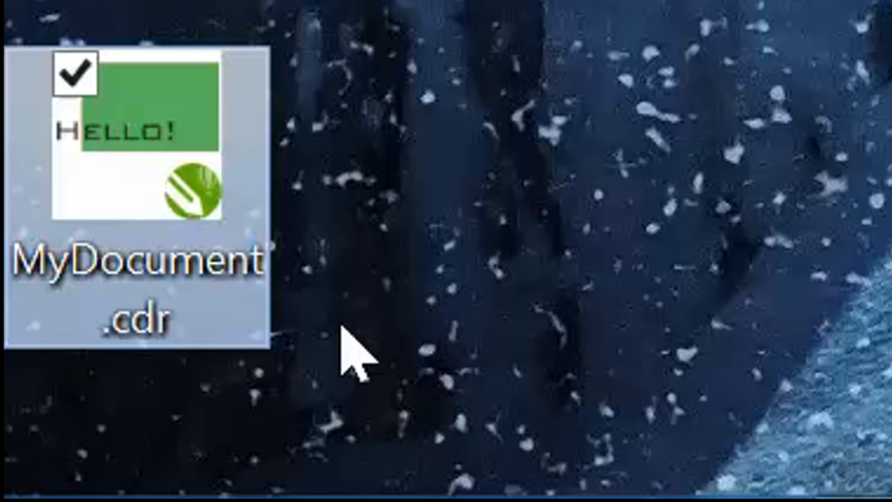